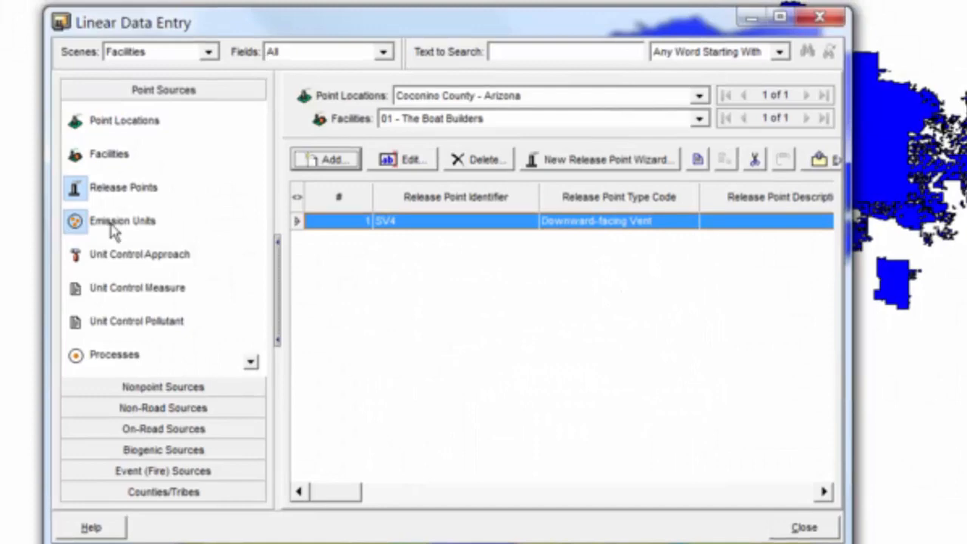
Step: Add an emission unit to The Boat Builders facility with the identifier EU8 and the description Molder 1
left_click(112, 226)
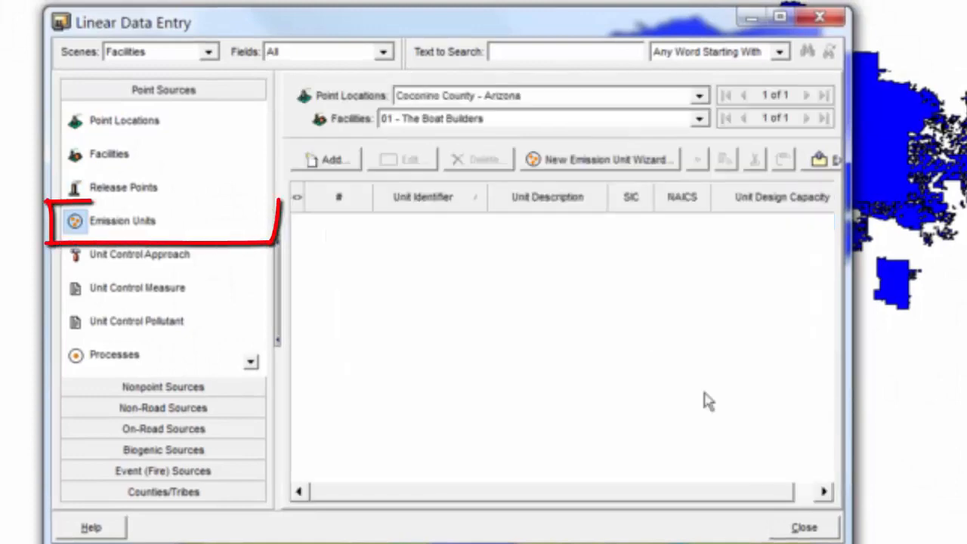
left_click(352, 161)
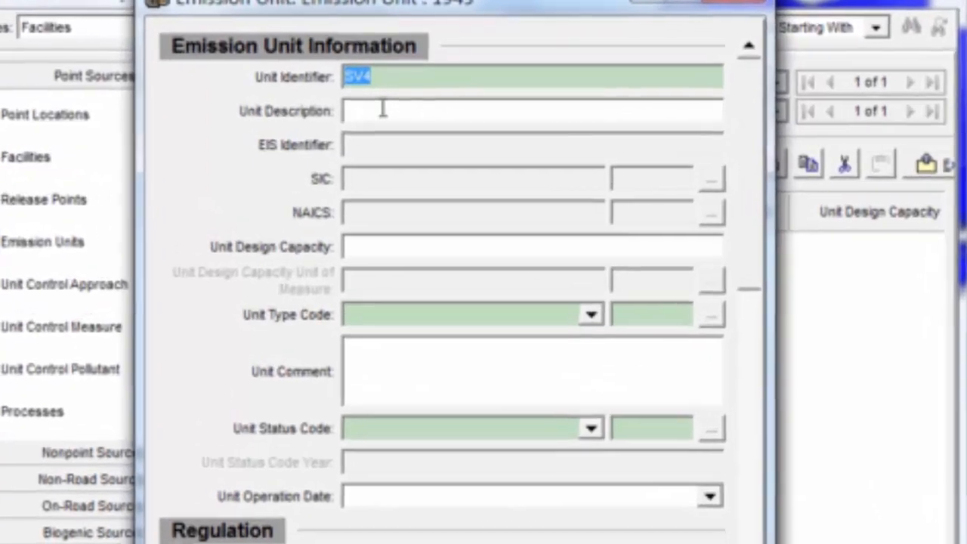
type("E")
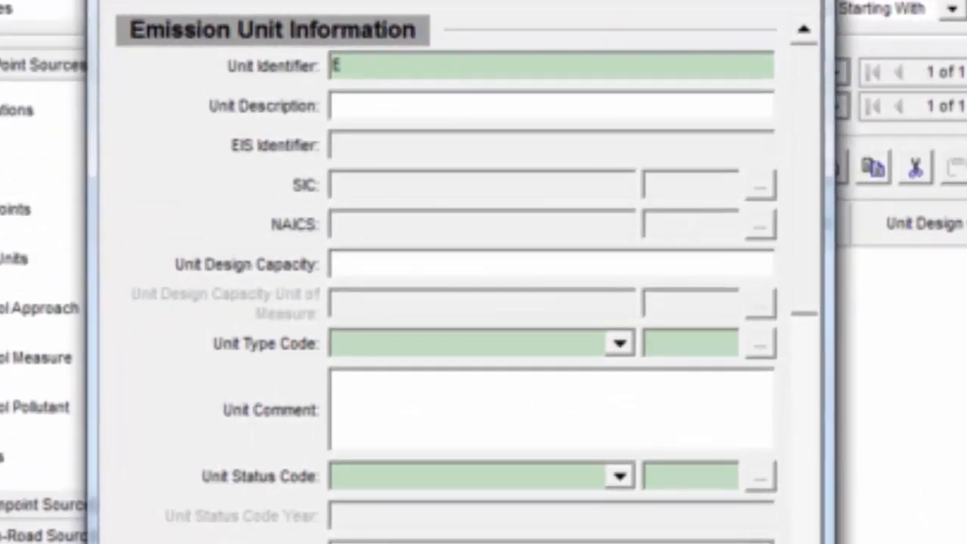
type("U8")
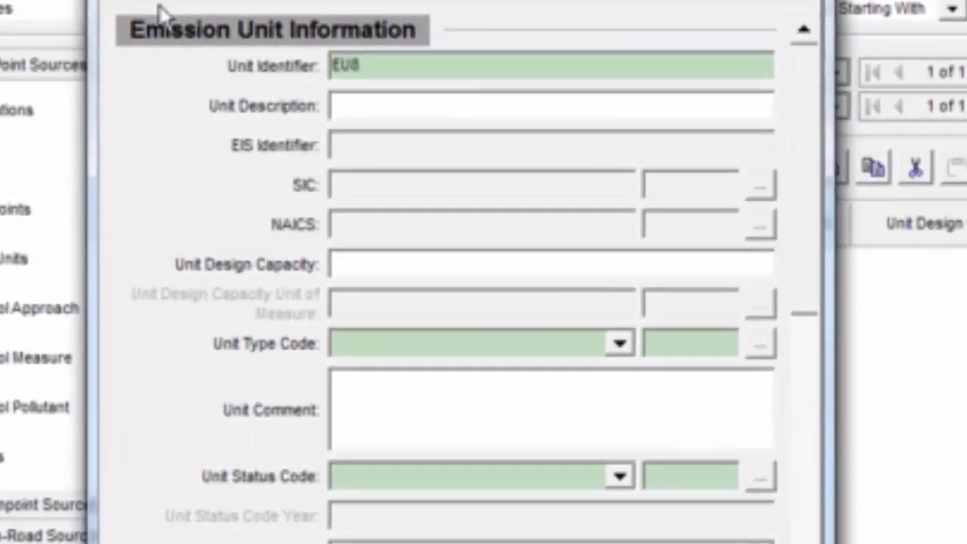
left_click(347, 109)
type("Molder")
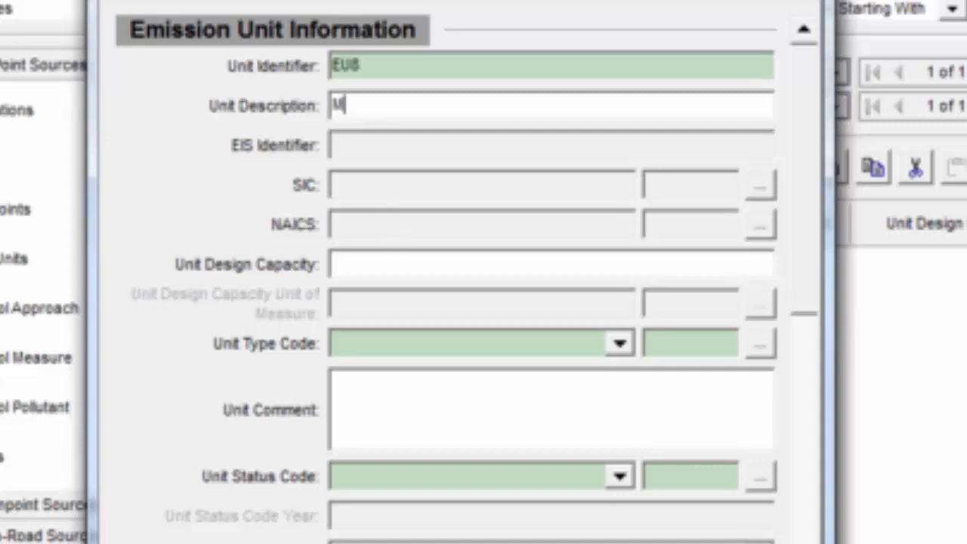
type(" 1")
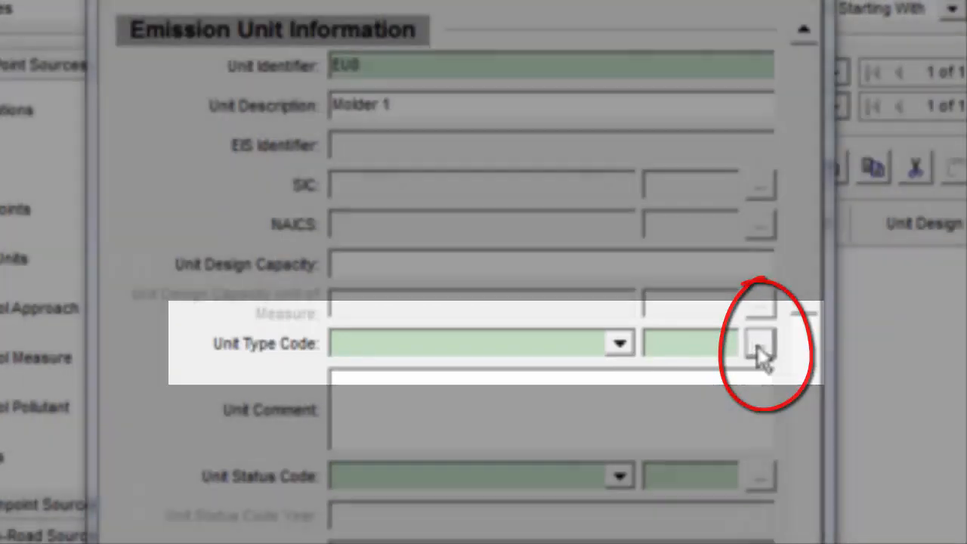
Step: Search the unit type codes for "molder" and for "mold"
left_click(759, 347)
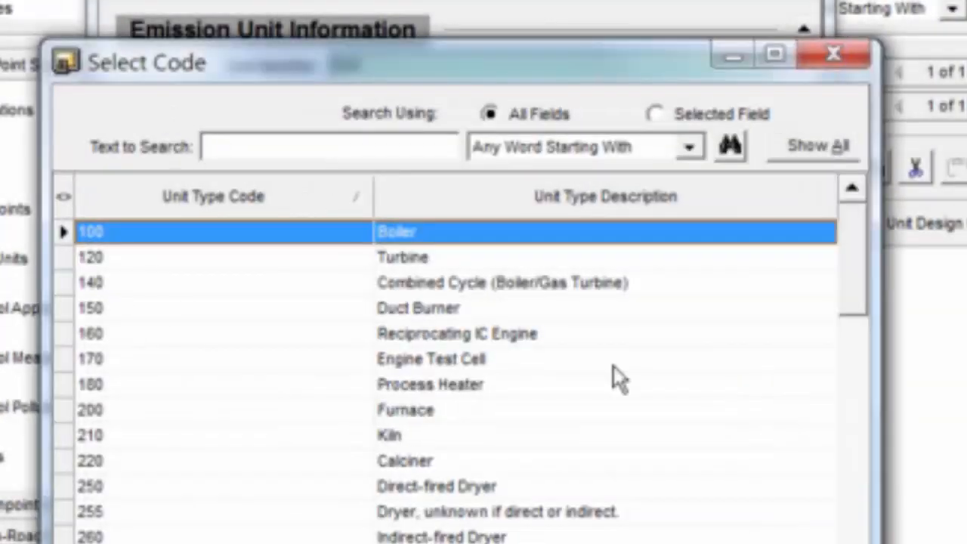
type("molder")
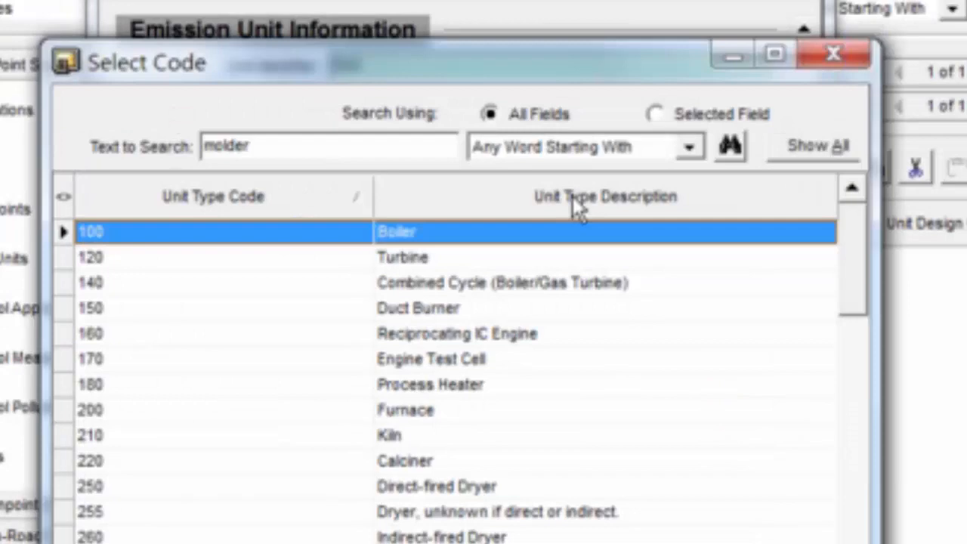
left_click(731, 148)
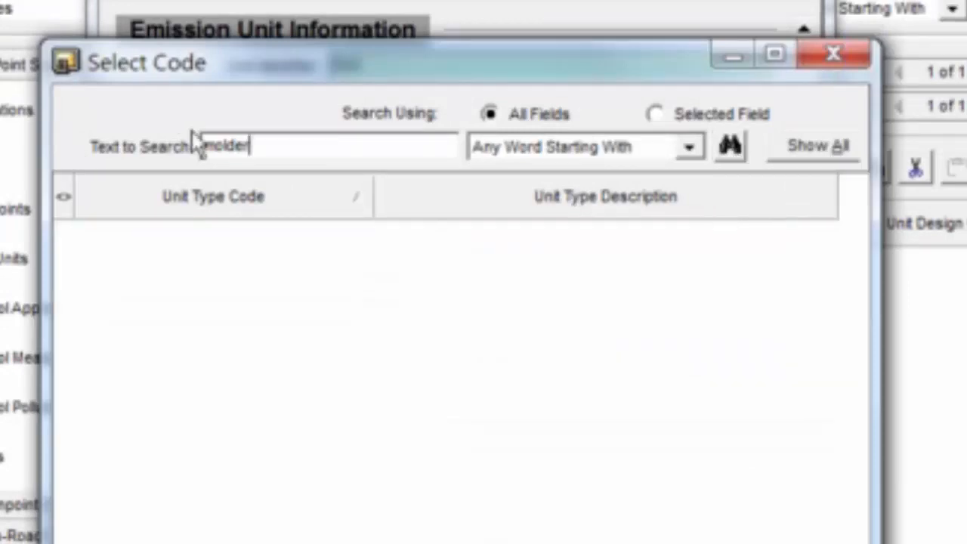
double_click(211, 147)
type("mold")
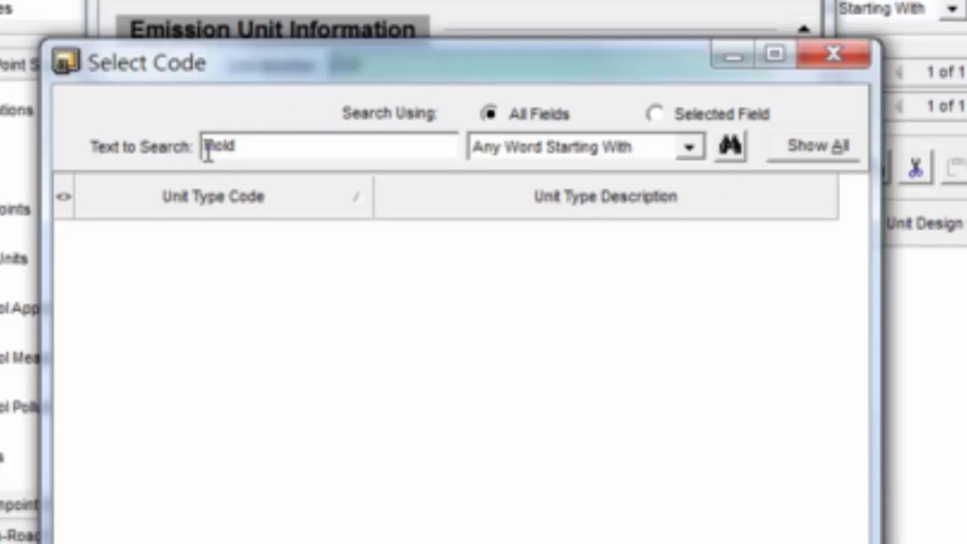
Step: Find the unclassified unit type and assign code 999, Unclassified, to the emission unit
left_click_drag(206, 151, 242, 151)
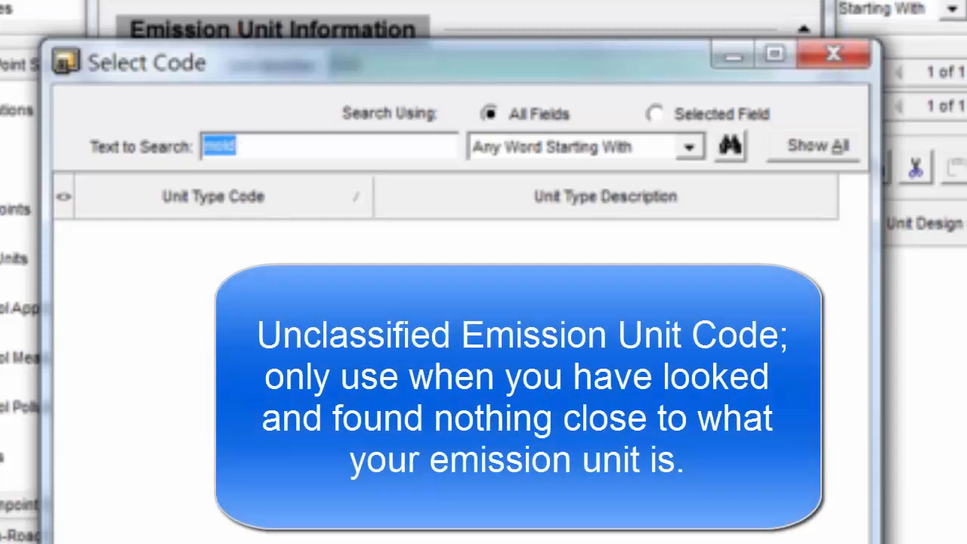
type("unclas")
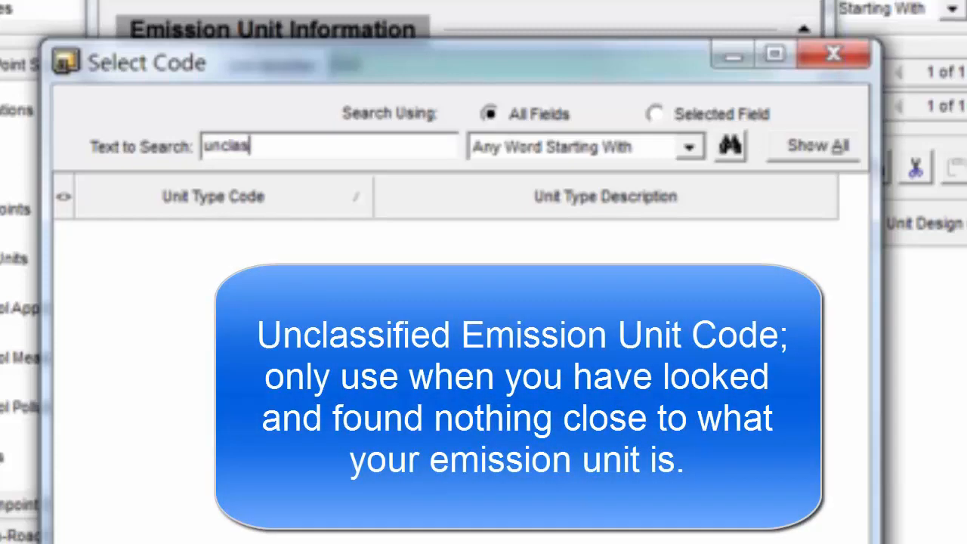
type("sified")
key("Return")
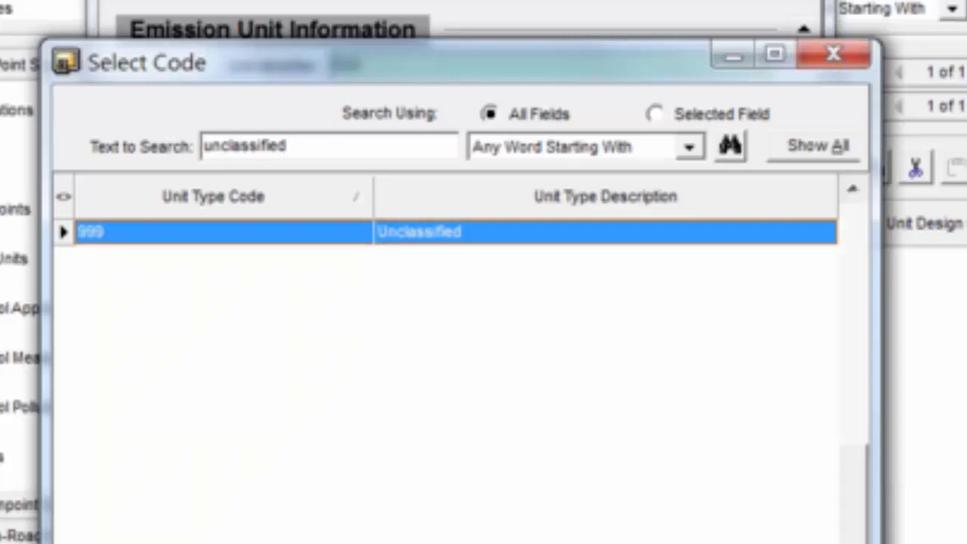
key("Return")
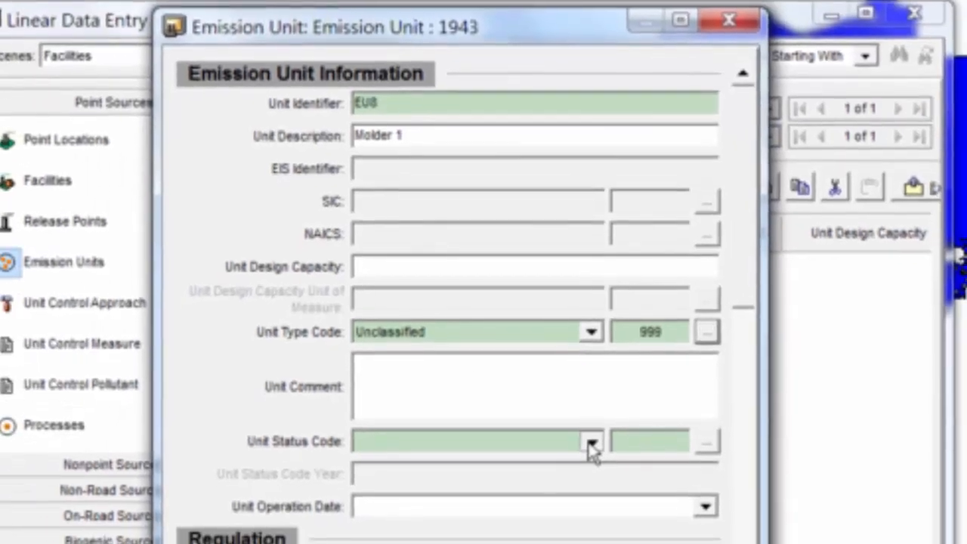
Step: Set the emission unit's status code to Operating and save the emission unit
left_click(592, 442)
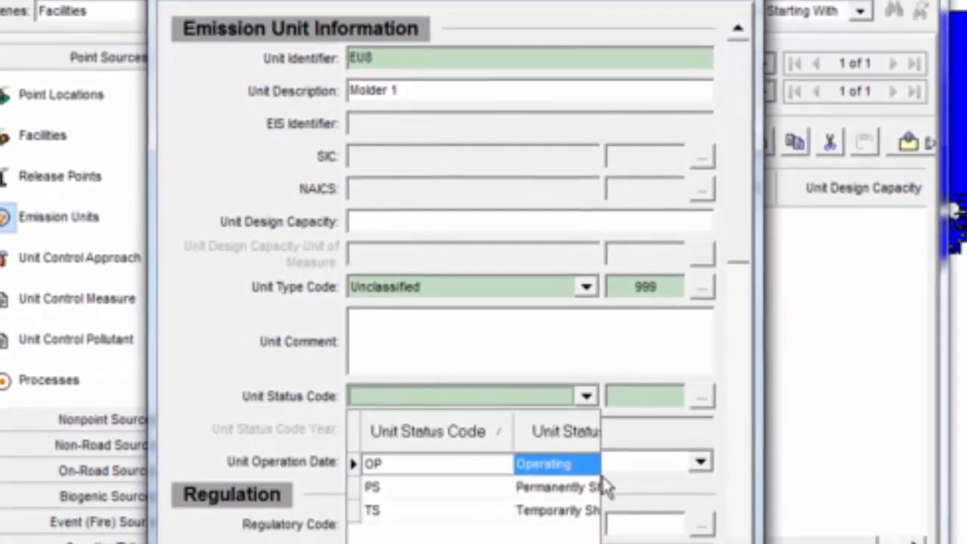
left_click(483, 514)
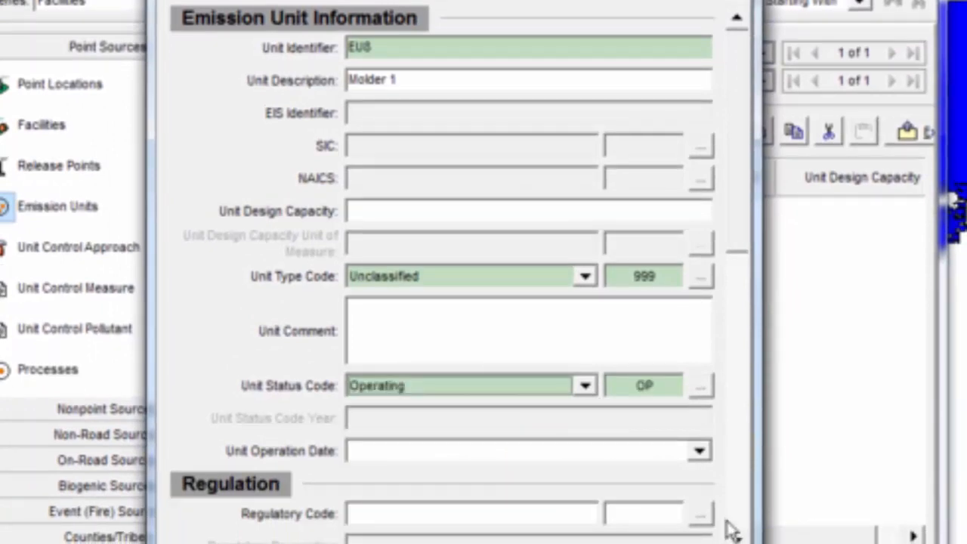
scroll(741, 527, "down", 10)
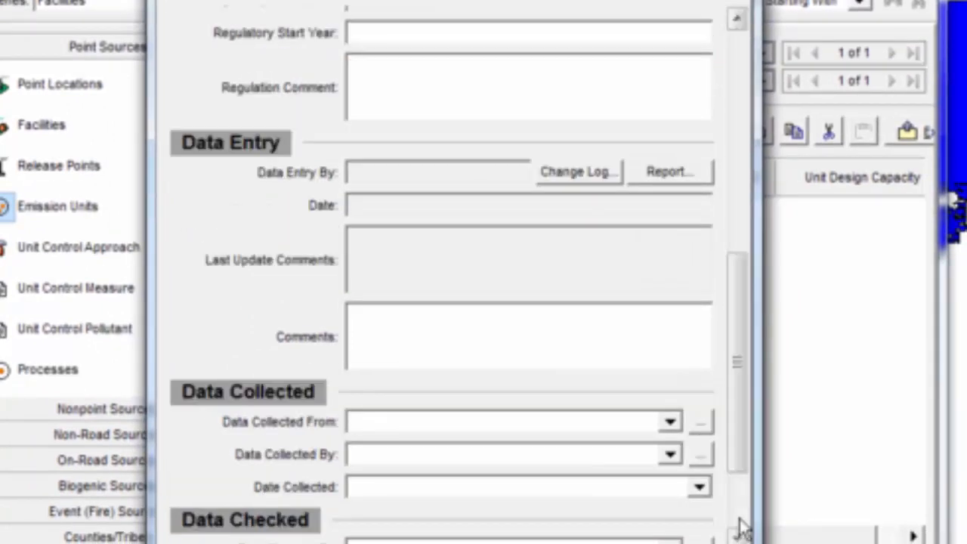
left_click(734, 86)
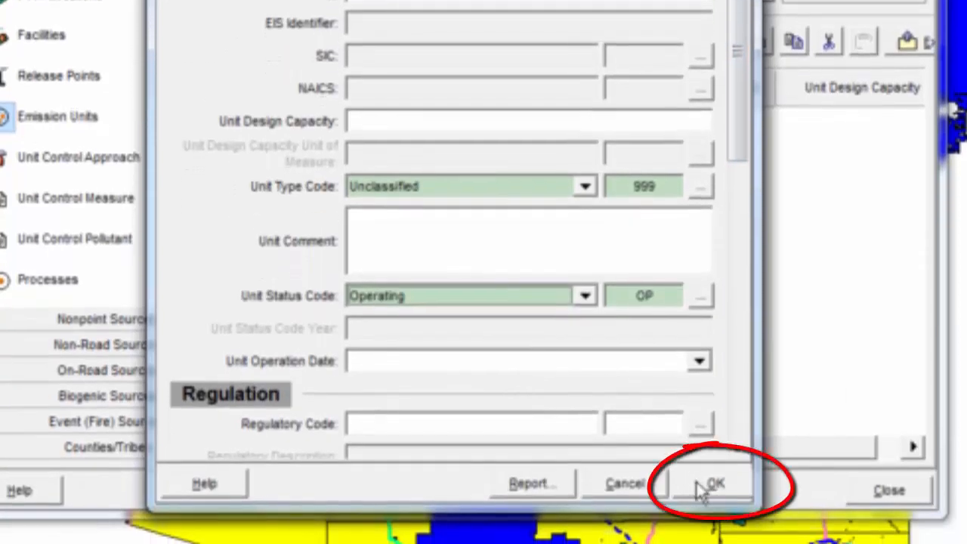
left_click(705, 486)
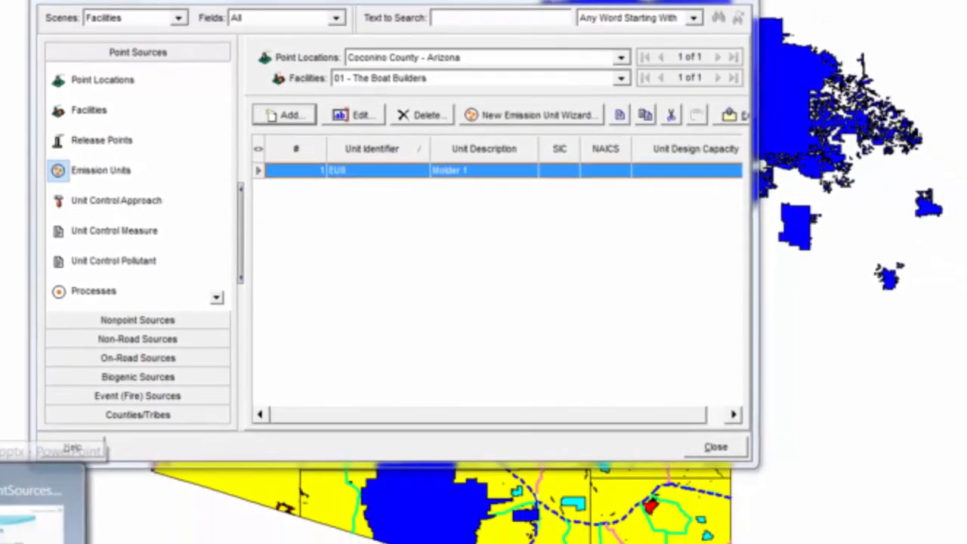
left_click(47, 514)
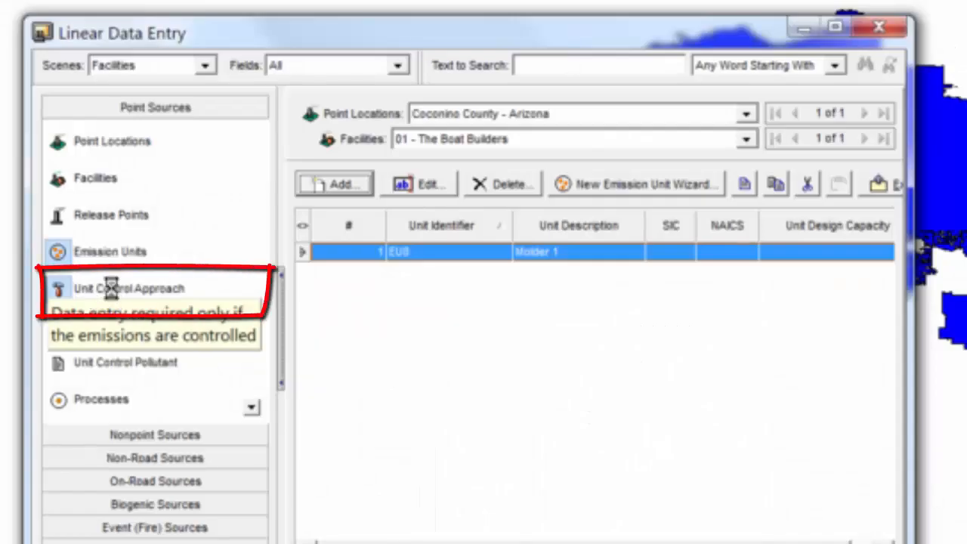
Step: Add a unit control approach to emission unit EU8 with the description Baghouse CE2
left_click(111, 290)
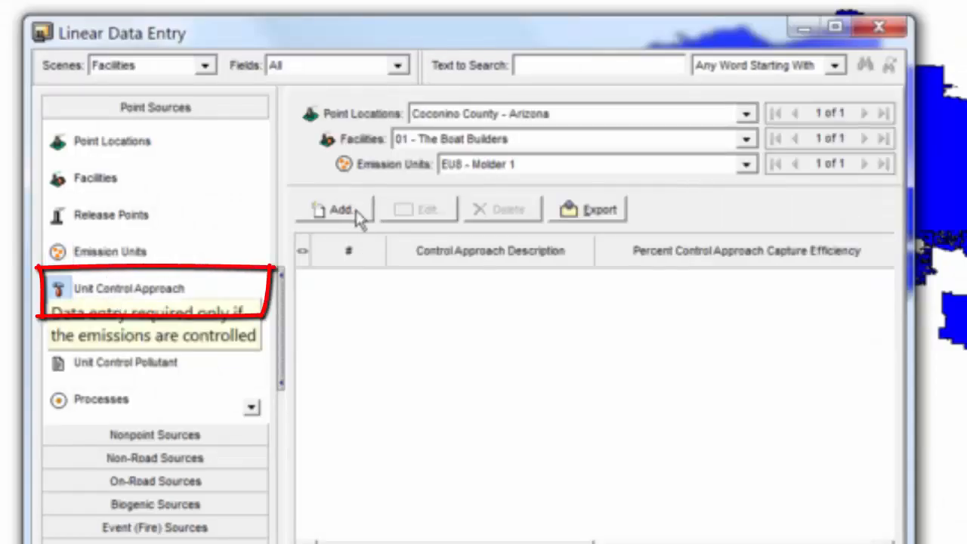
left_click(358, 216)
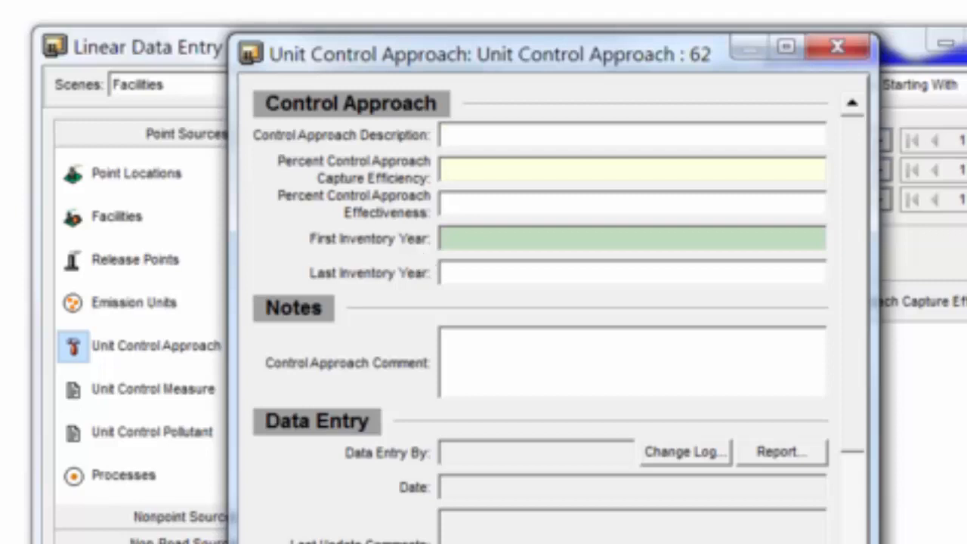
type("Baghouse")
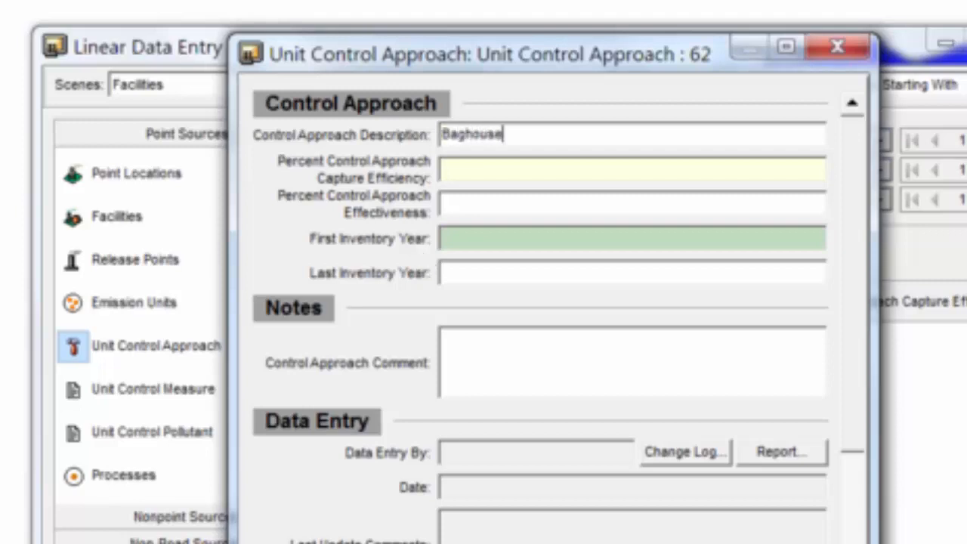
type(" CE2")
Step: Set the control approach's first inventory year to 2011 and save the record
left_click(470, 240)
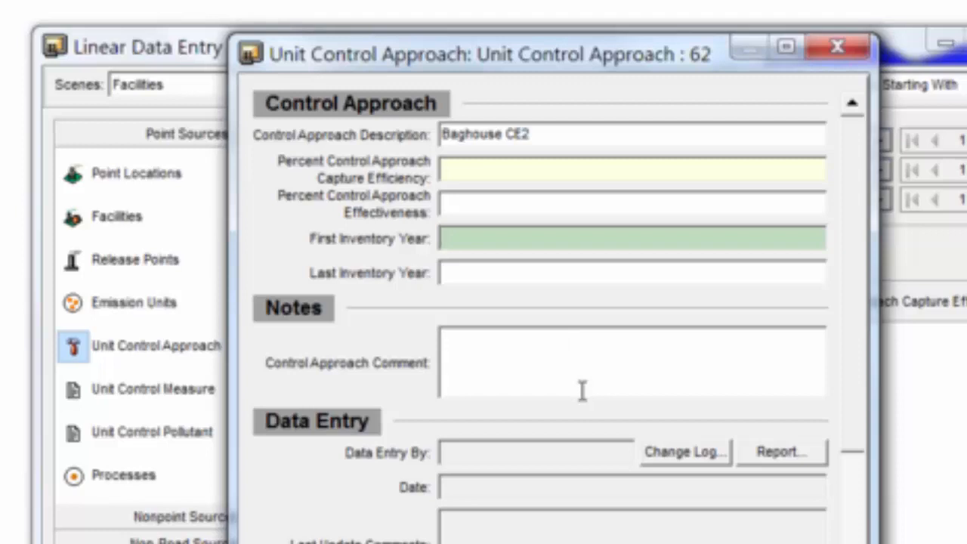
type("2011")
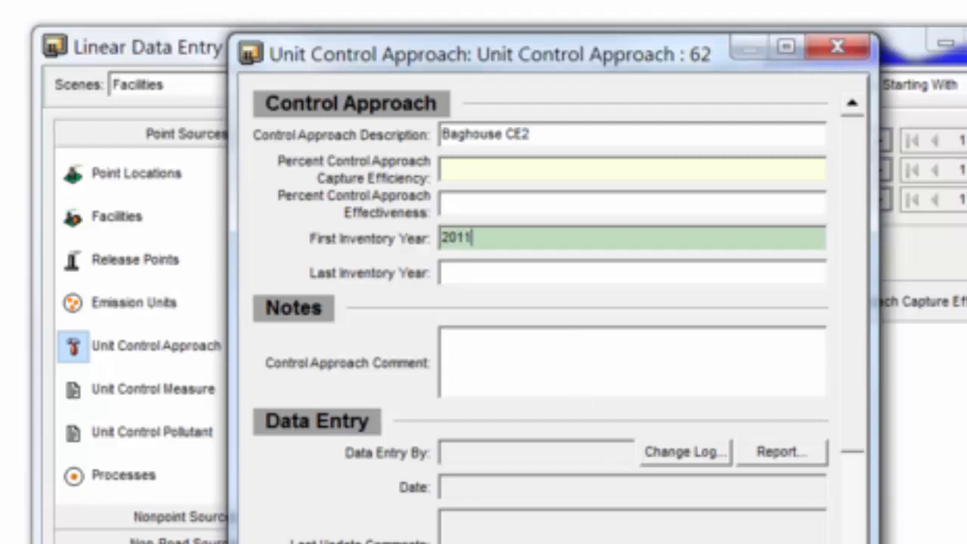
scroll(540, 302, "down", 5)
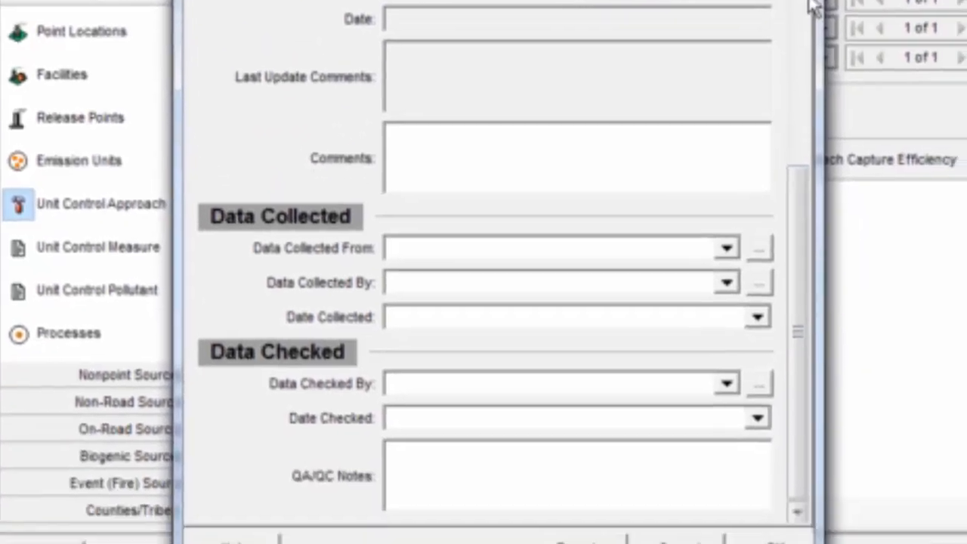
left_click_drag(798, 195, 810, 5)
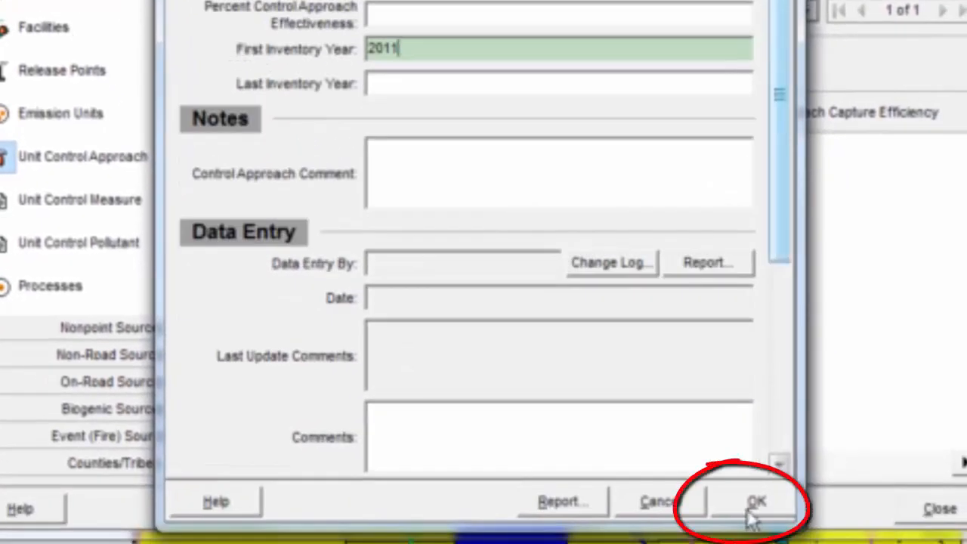
left_click(750, 506)
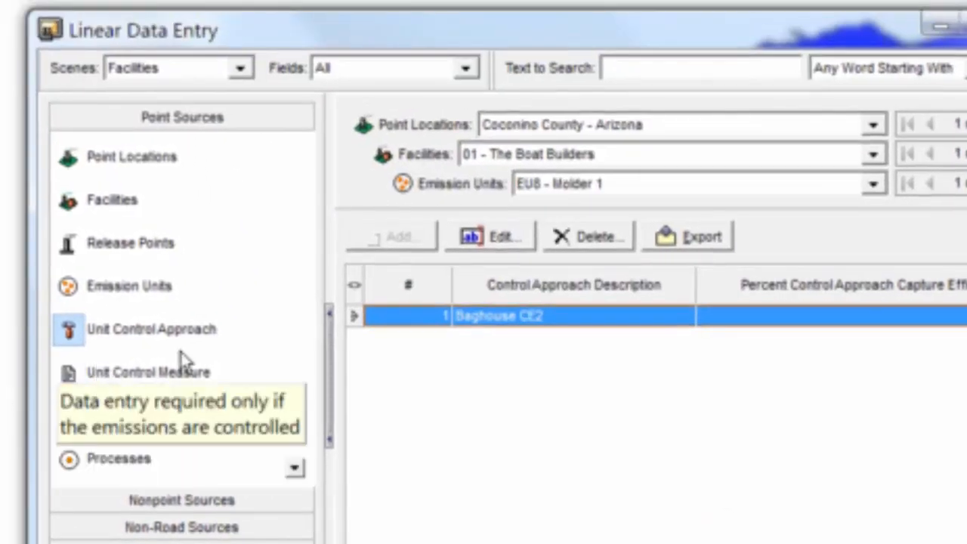
Step: Add a unit control measure under Baghouse CE2, find the baghouse device and assign code 100, Baghouse, and save the record
left_click(149, 378)
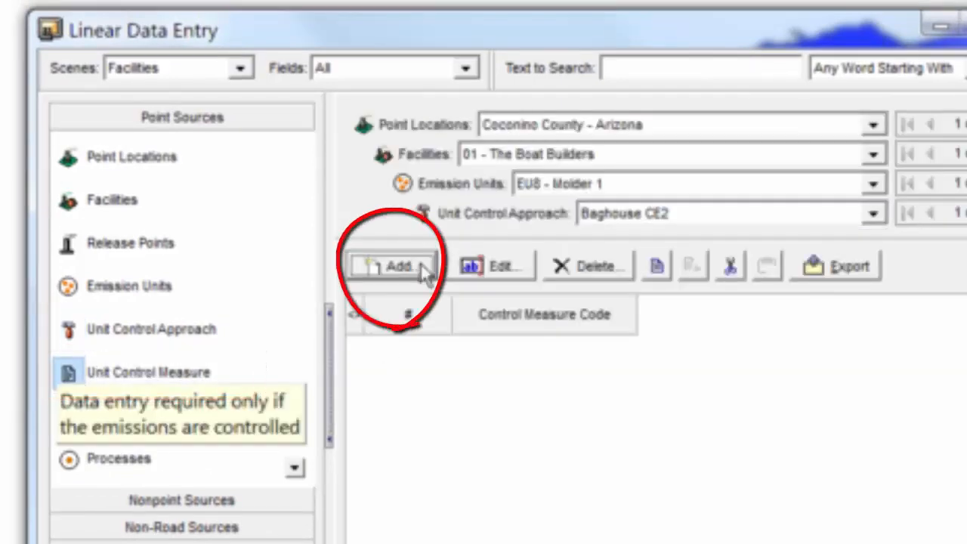
left_click(422, 266)
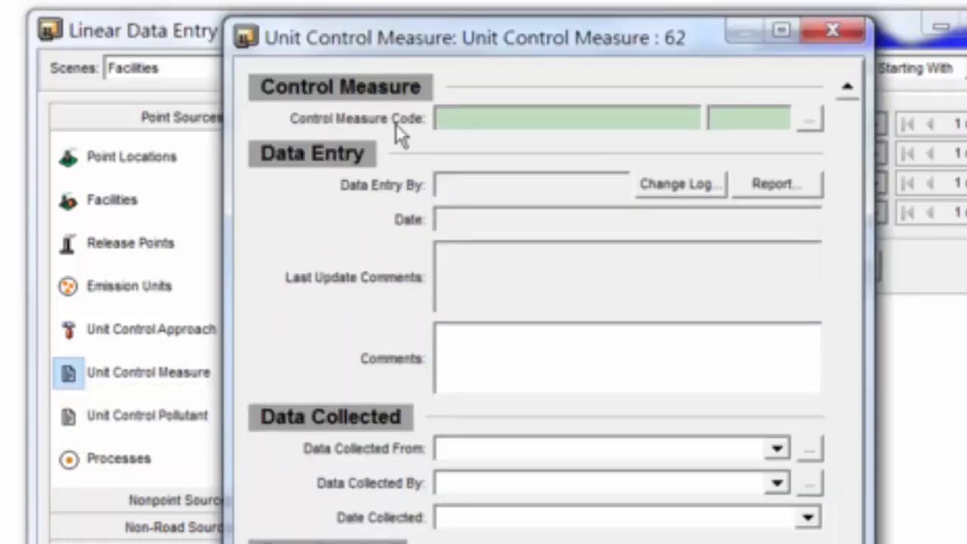
left_click(809, 119)
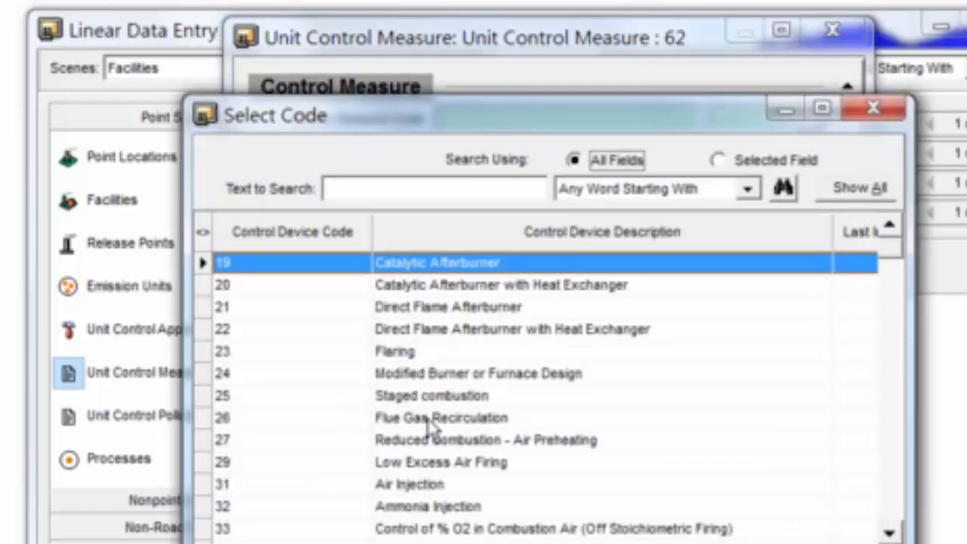
left_click(331, 189)
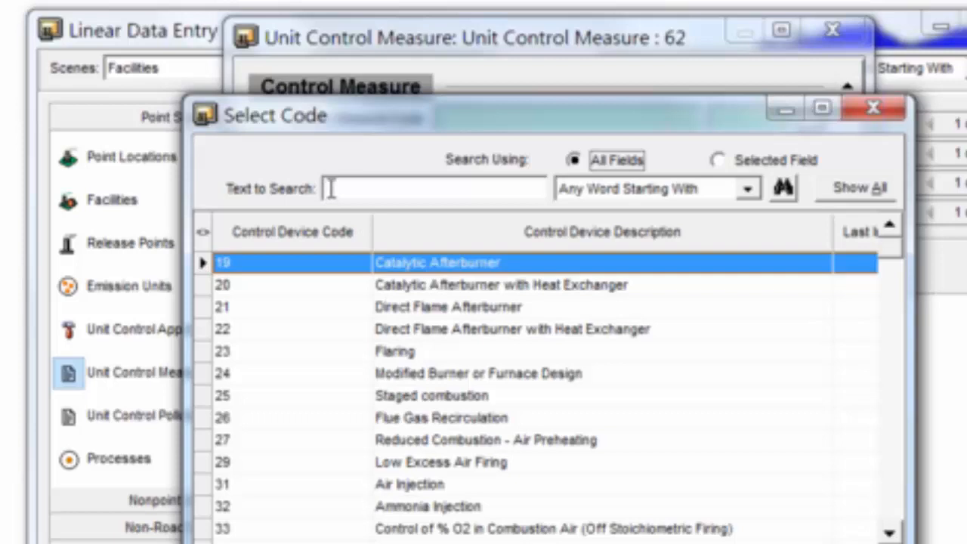
type("ba")
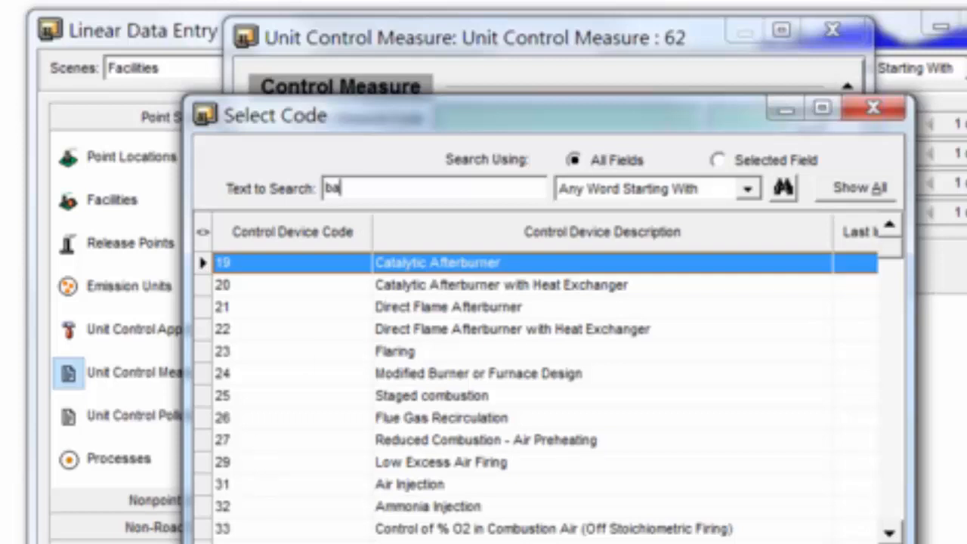
type("ghouse")
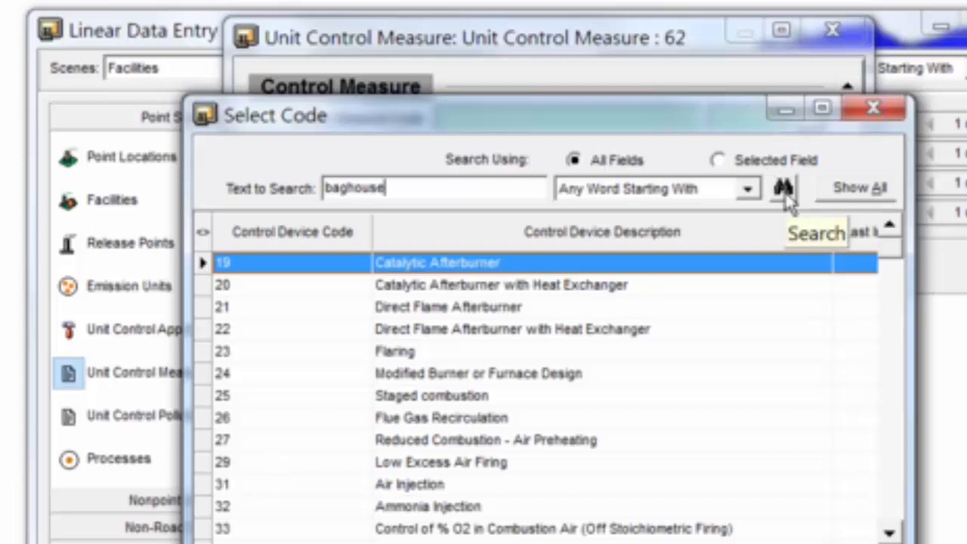
left_click(783, 189)
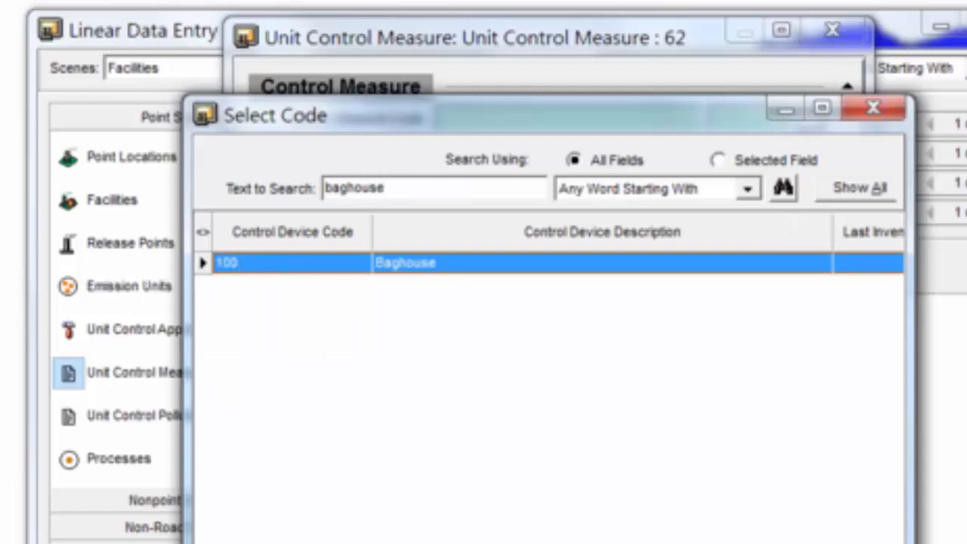
double_click(227, 263)
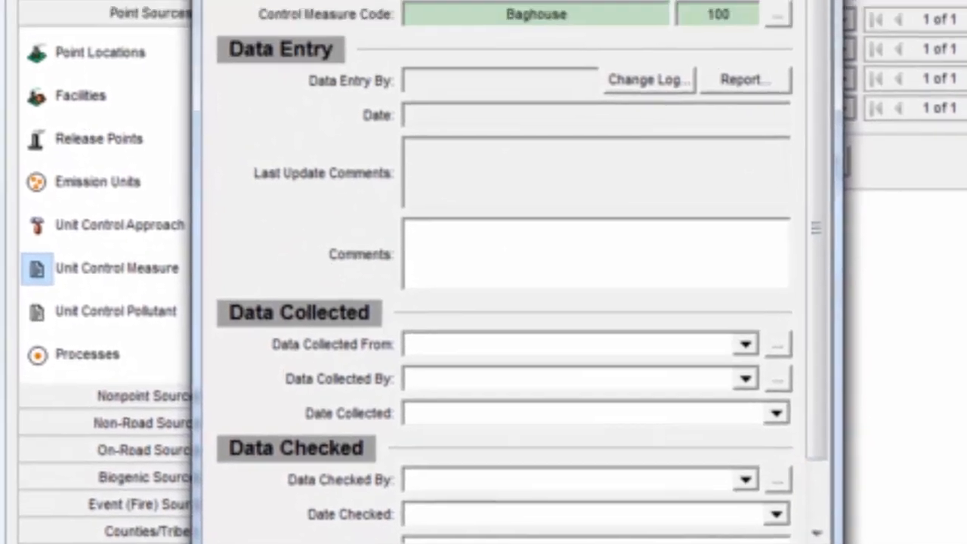
left_click(765, 516)
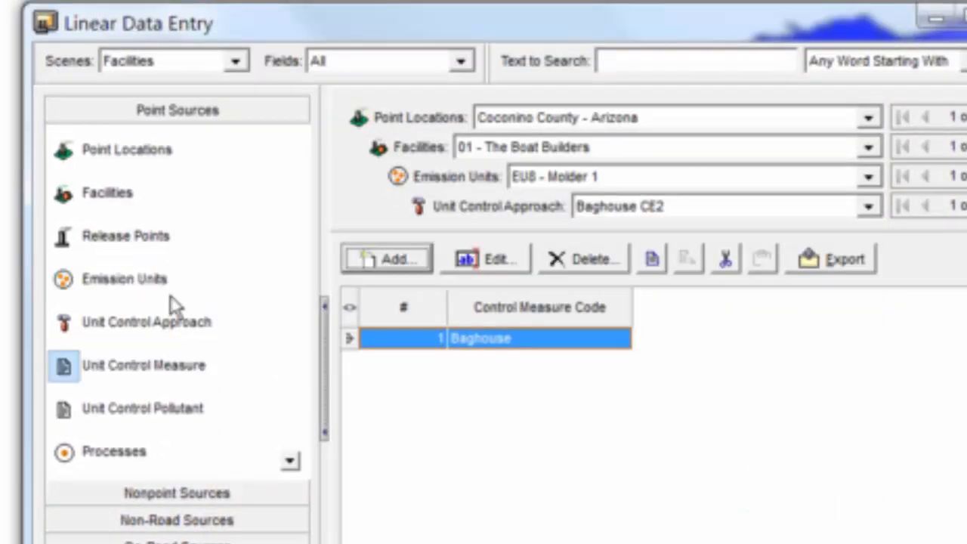
Step: Add a unit control pollutant under Baghouse CE2 with pollutant code VOC, Volatile Organic Compounds, and save the record
mouse_move(132, 412)
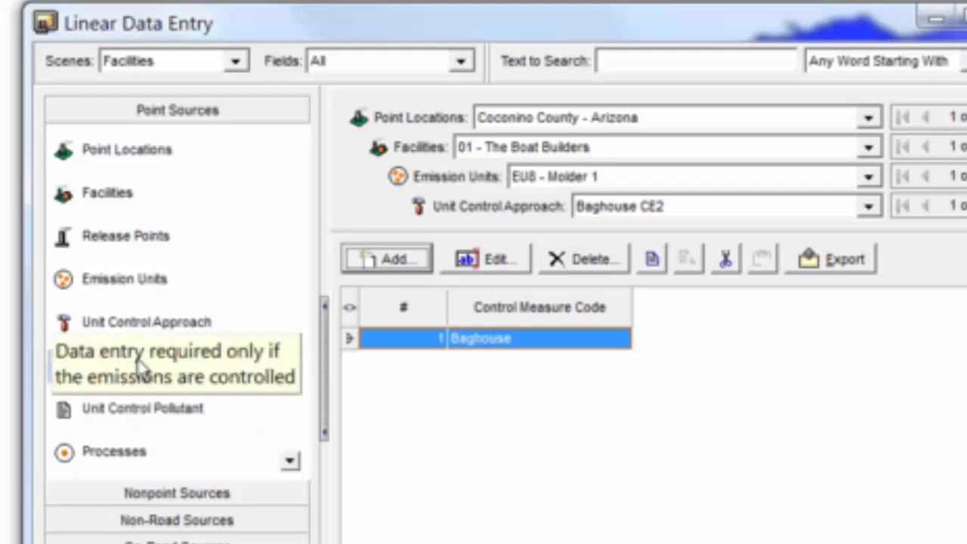
left_click(167, 415)
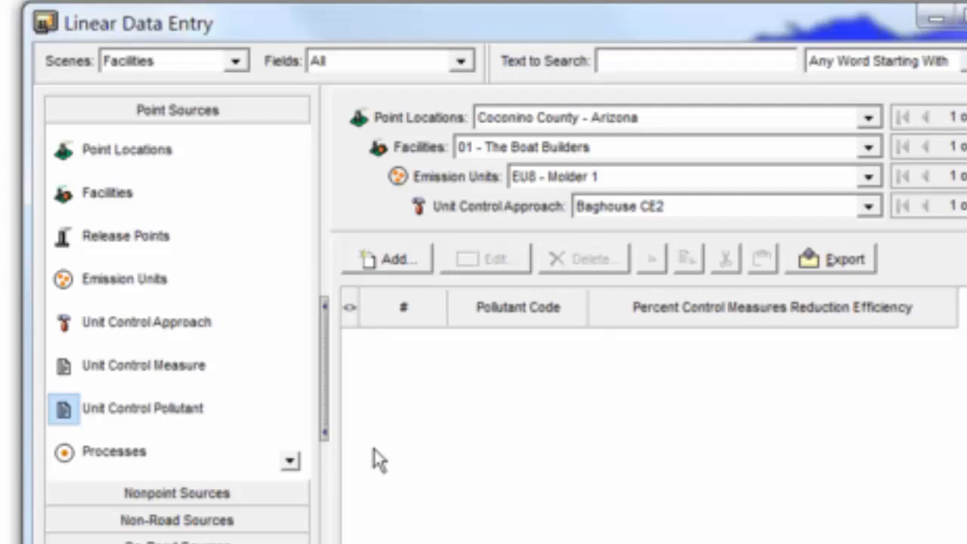
left_click(414, 266)
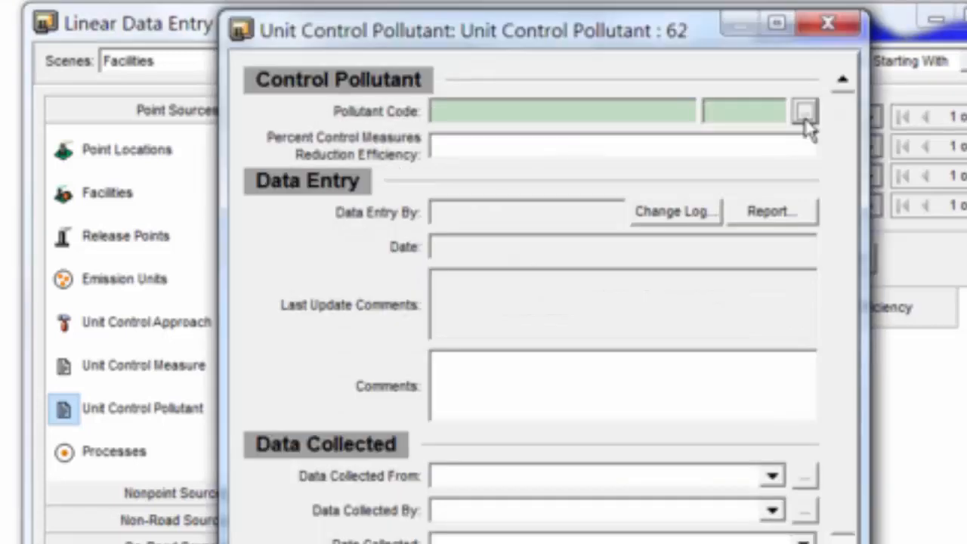
left_click(805, 114)
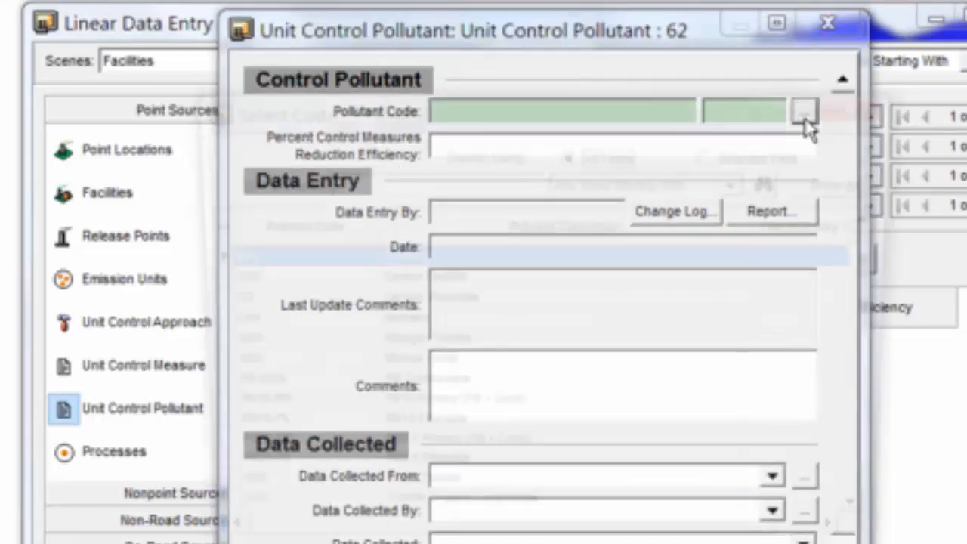
left_click(431, 523)
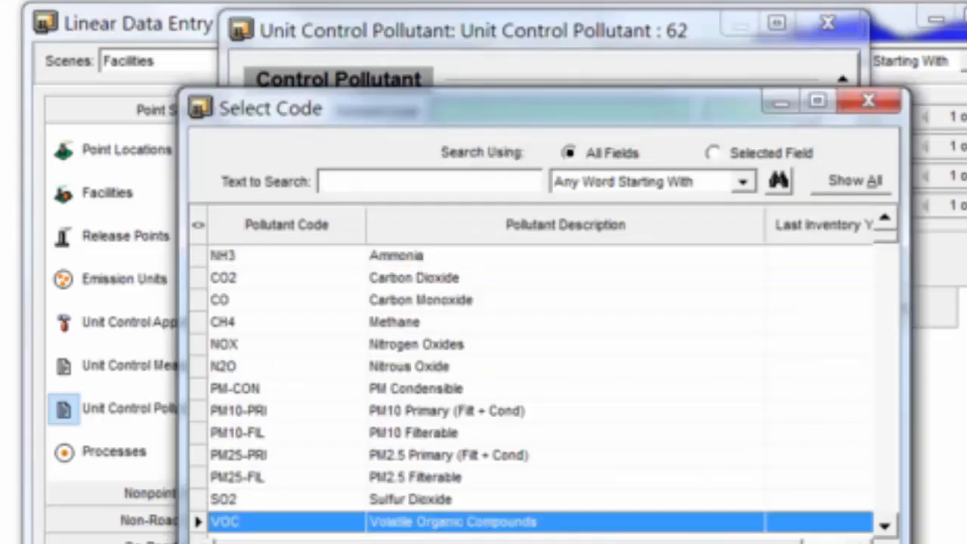
key("Return")
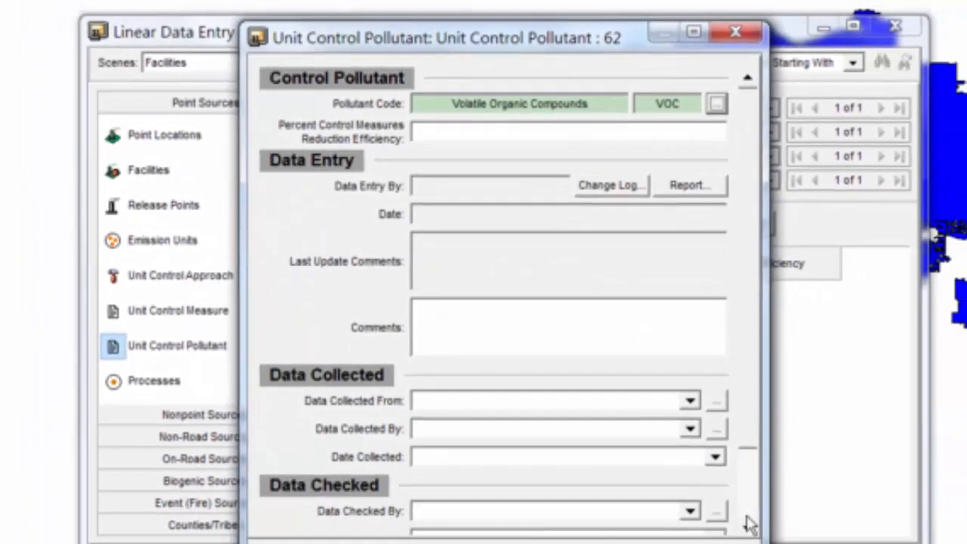
left_click(746, 520)
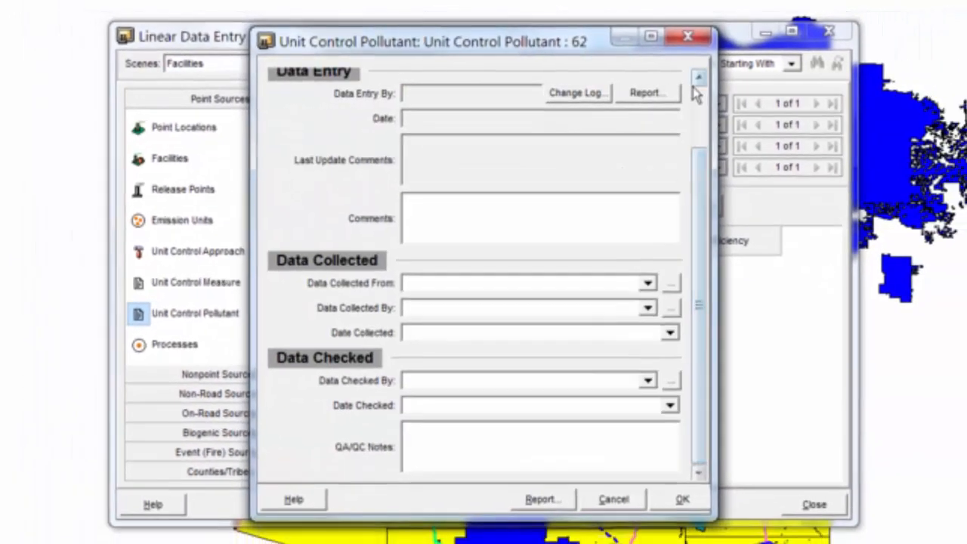
scroll(702, 108, "up", 2)
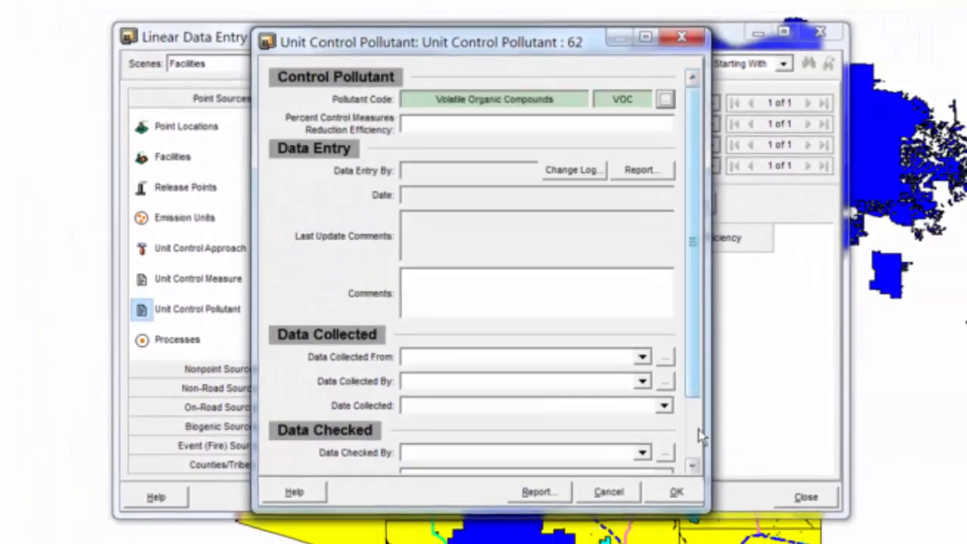
left_click(675, 493)
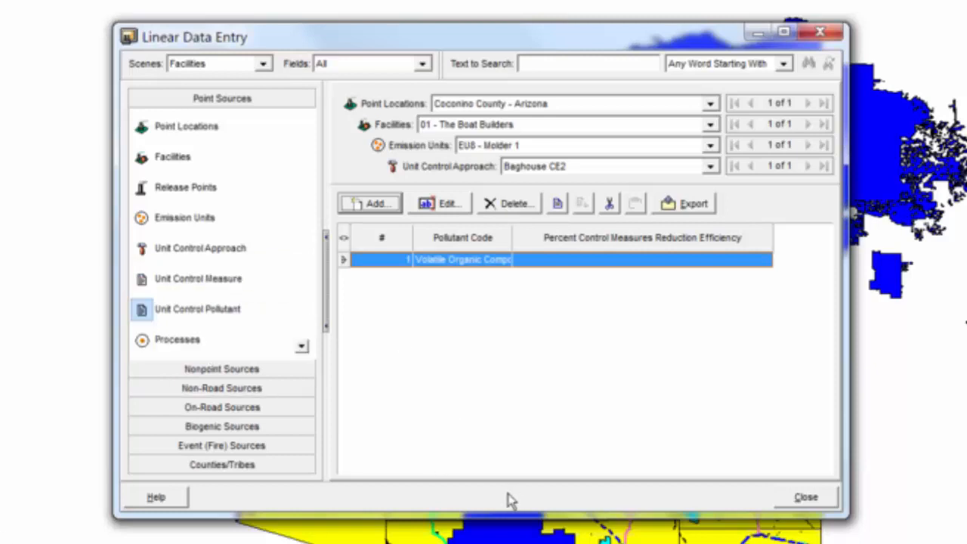
Step: Add a process to emission unit EU8 with the identifier EP8 and the description Molding
left_click(302, 348)
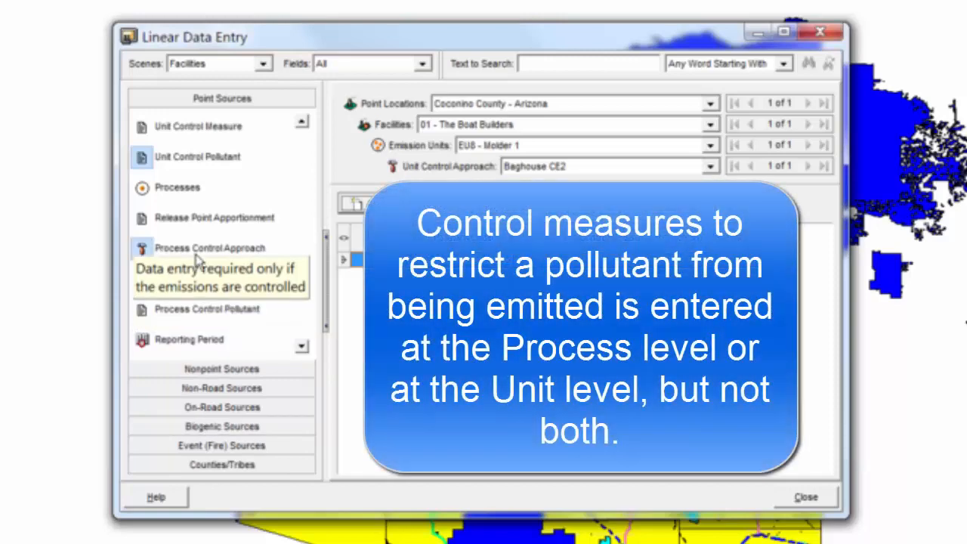
left_click(302, 123)
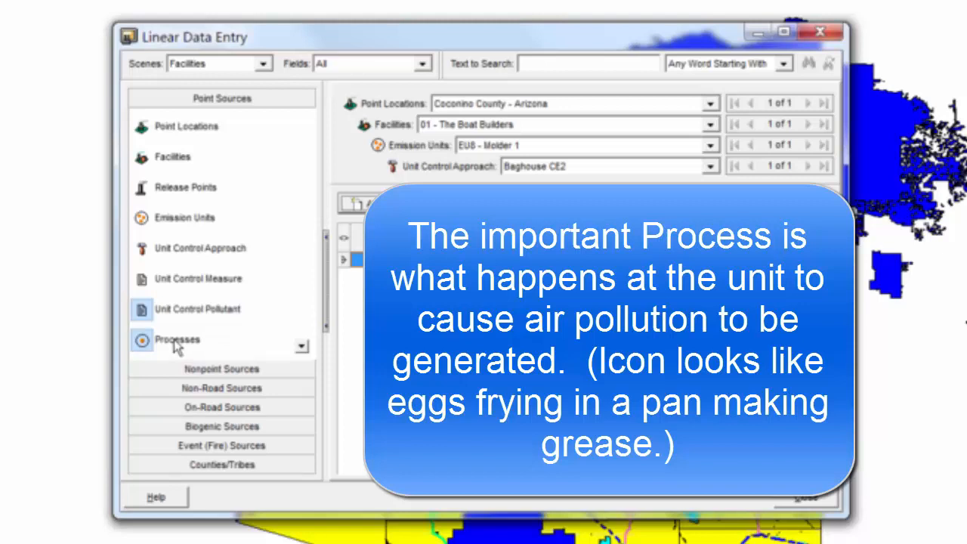
left_click(177, 342)
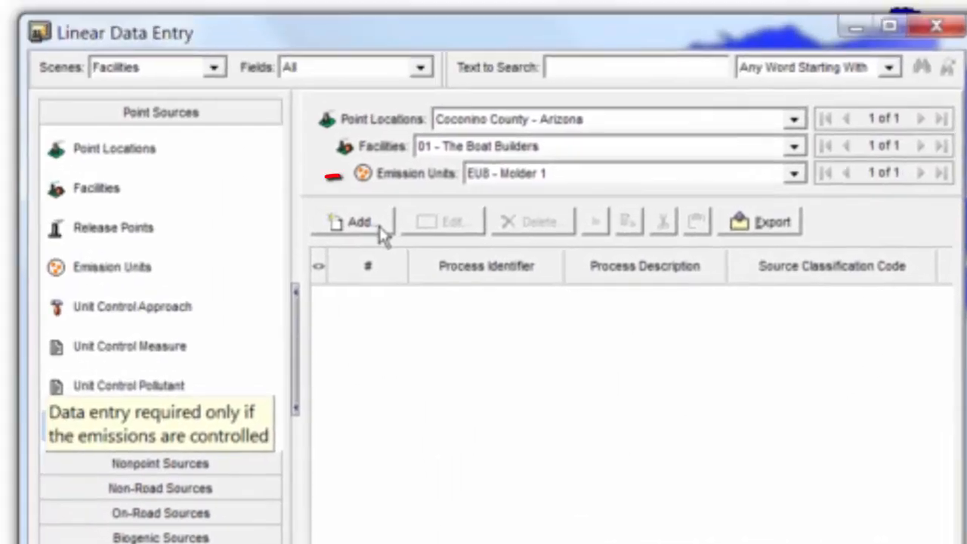
left_click(376, 223)
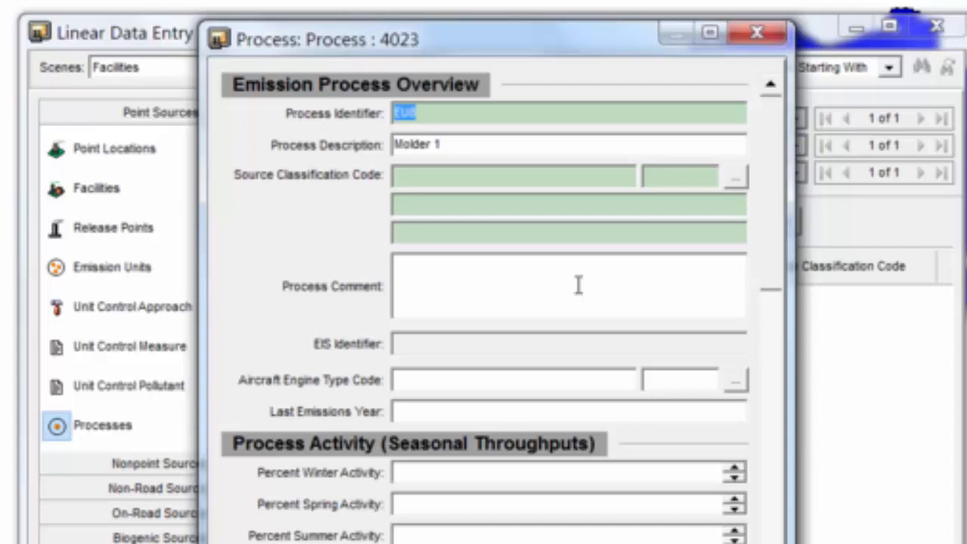
type("EP8")
key("Tab")
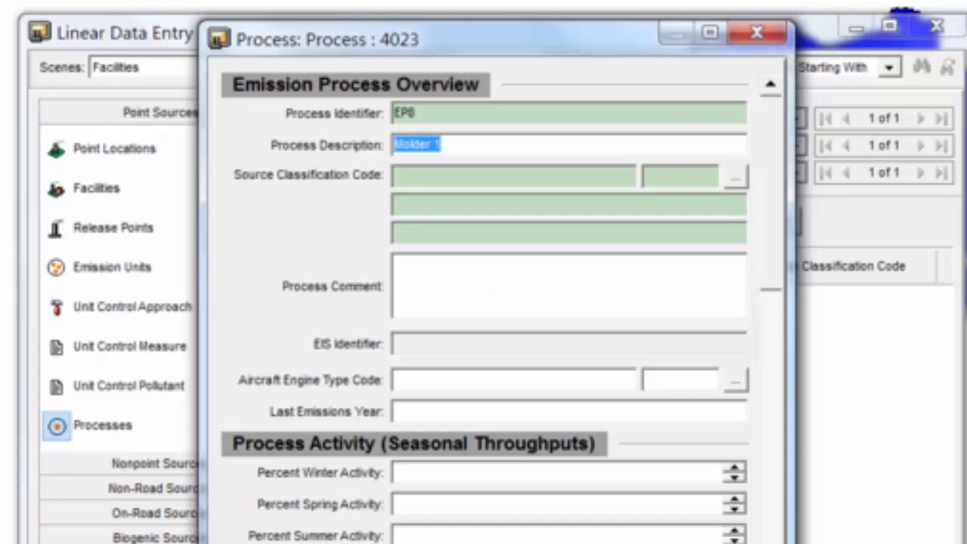
type("Molding")
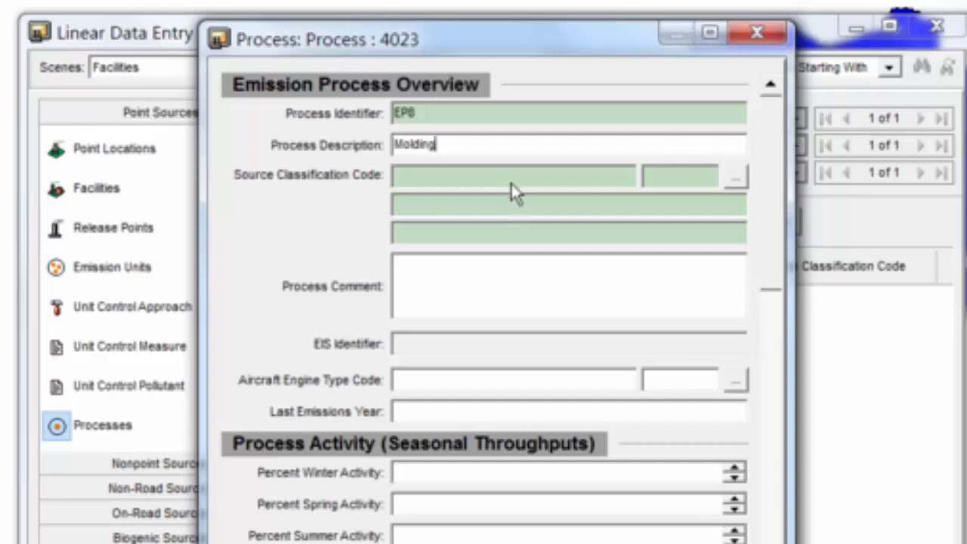
Step: Look up the process's source classification code by searching the SCC database for boat
left_click(737, 182)
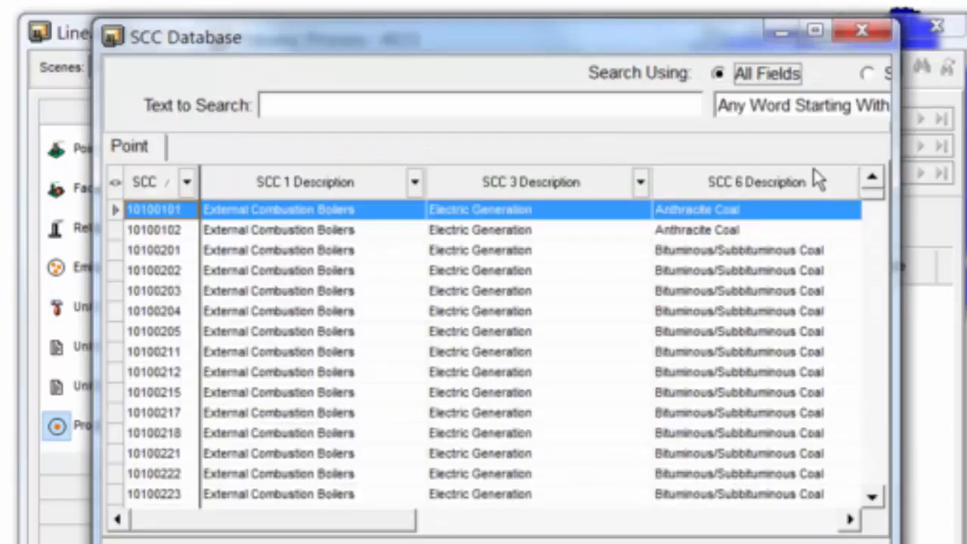
left_click(395, 106)
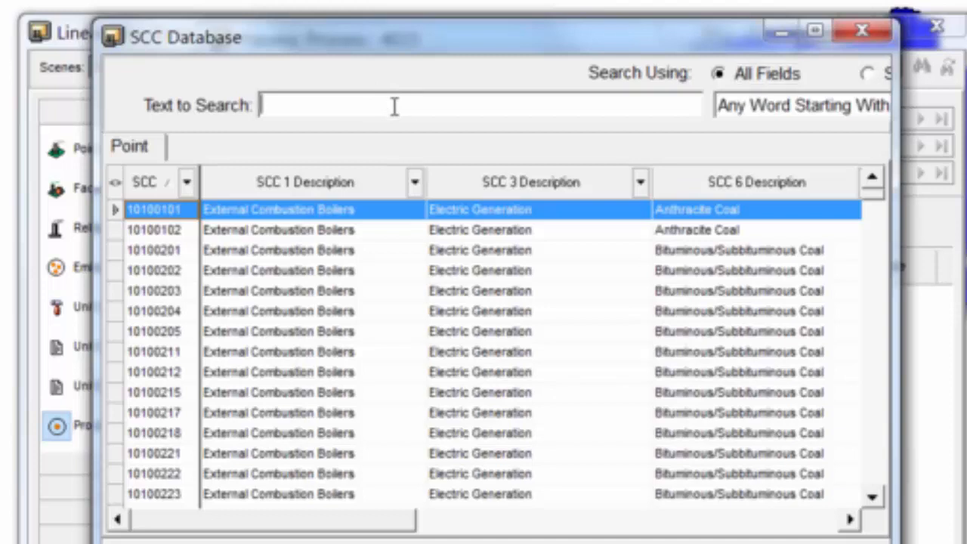
type("boat")
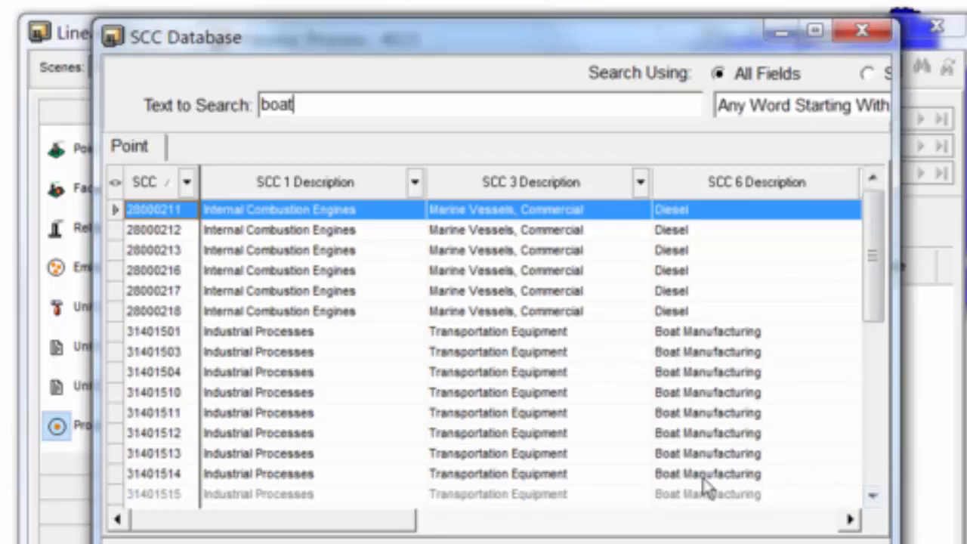
Step: Examine the SCC 8 descriptions of the Boat Manufacturing codes for one that fits the molding process
left_click(874, 499)
left_click(874, 499)
left_click(874, 499)
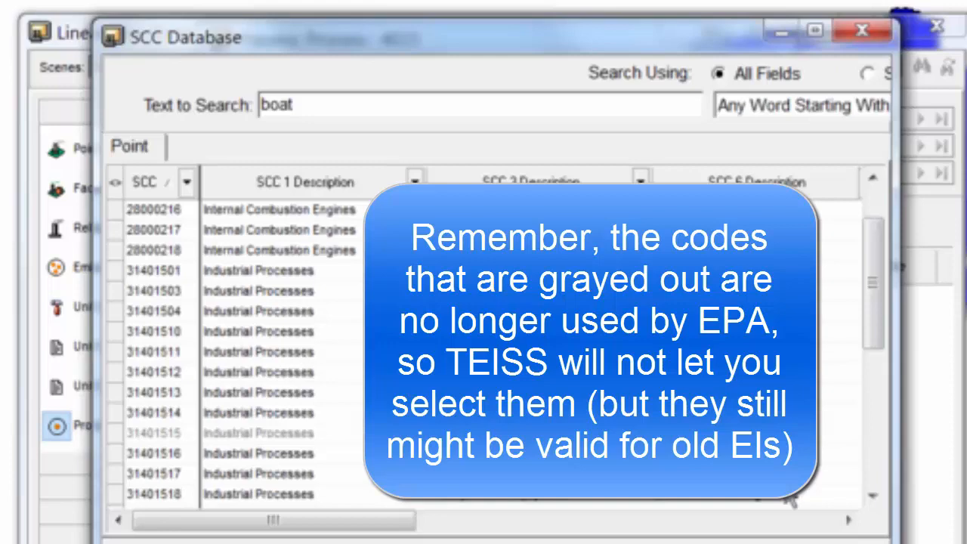
left_click(847, 522)
left_click(849, 522)
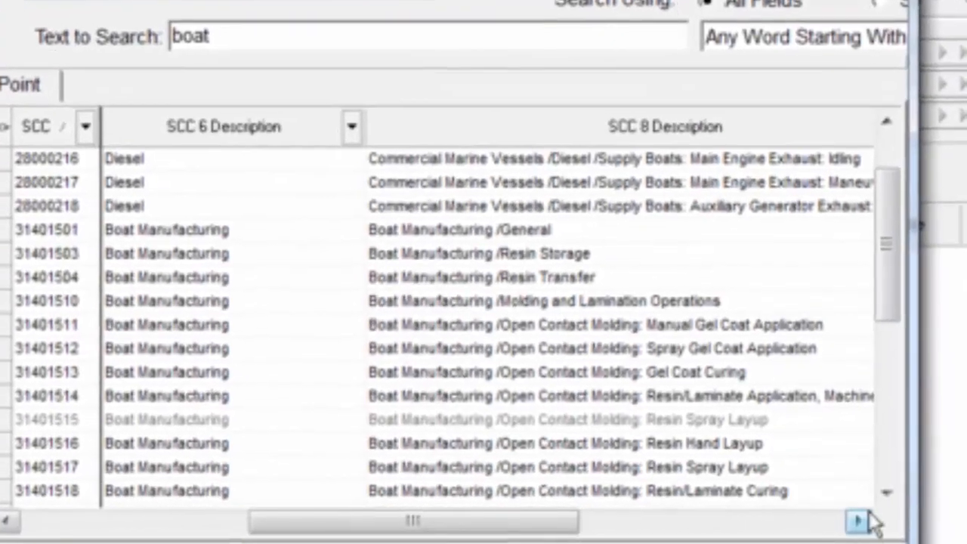
left_click(886, 492)
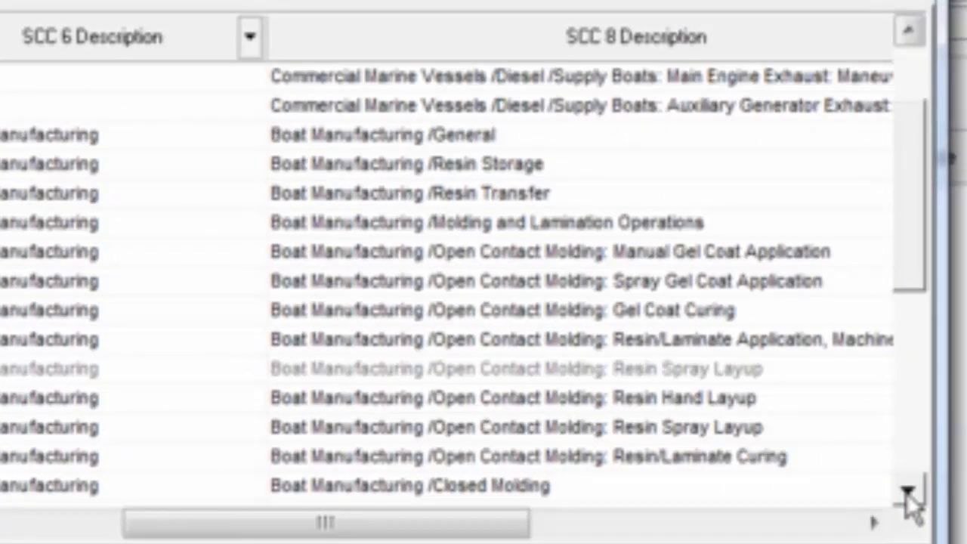
left_click(908, 493)
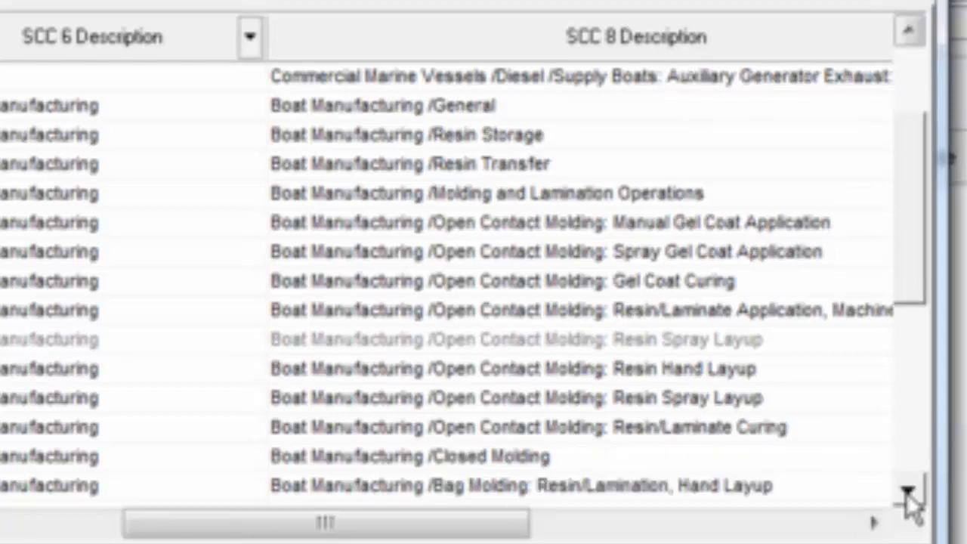
left_click(908, 493)
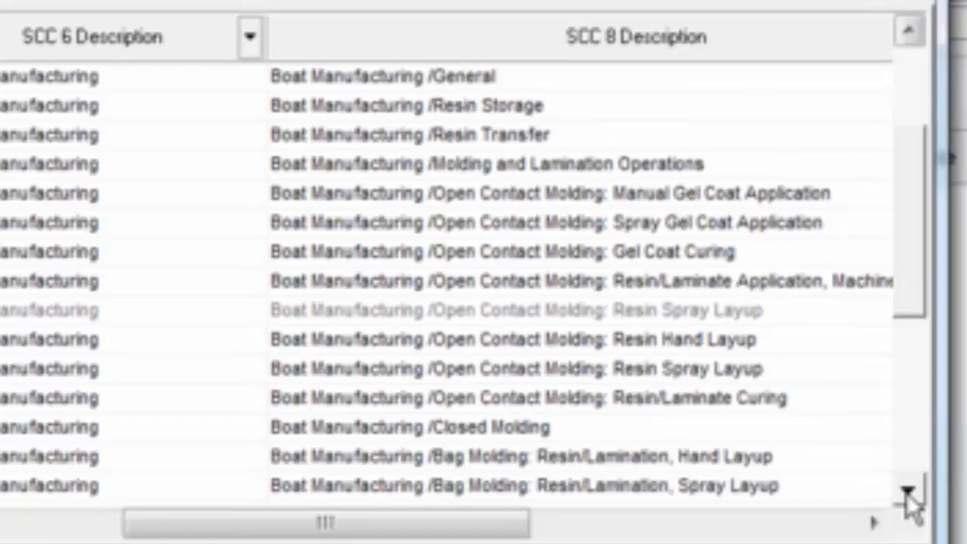
left_click(908, 493)
left_click(908, 493)
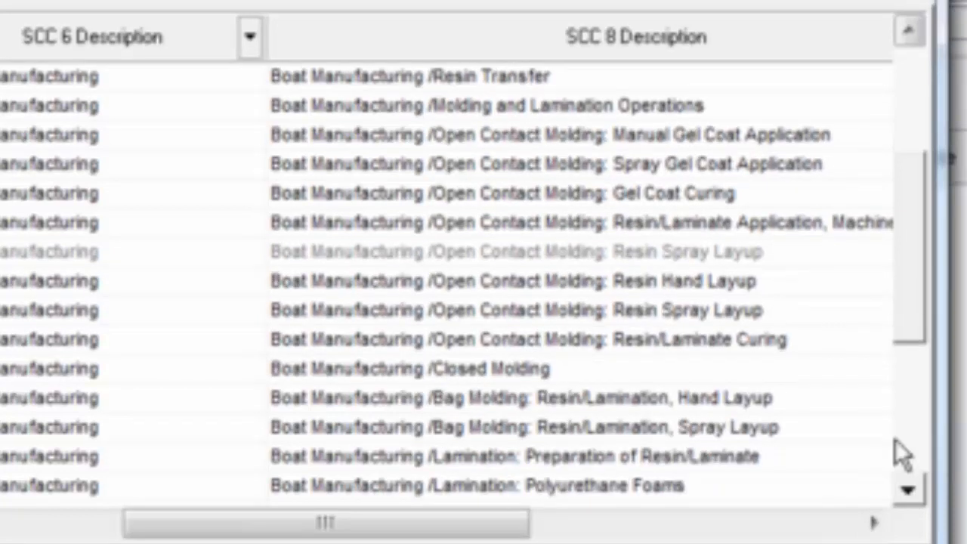
left_click(913, 32)
left_click(914, 31)
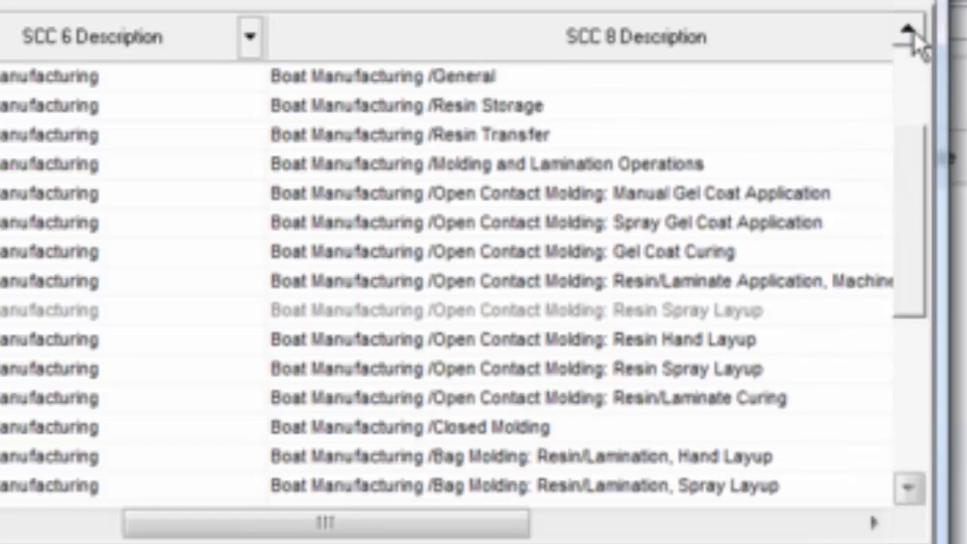
left_click(913, 31)
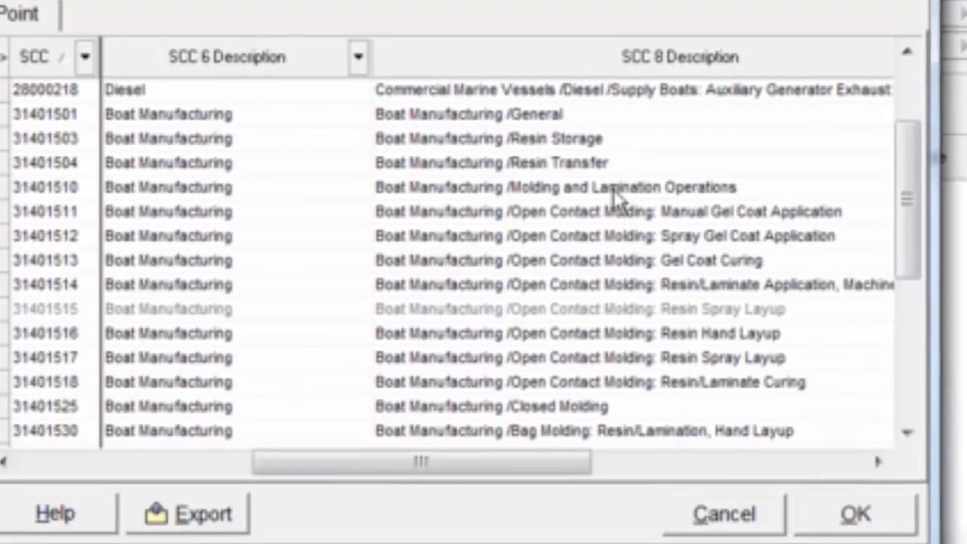
Step: Assign source classification code 31401510, Boat Manufacturing /Molding and Lamination Operations, to the Molding process and save the record
left_click(613, 189)
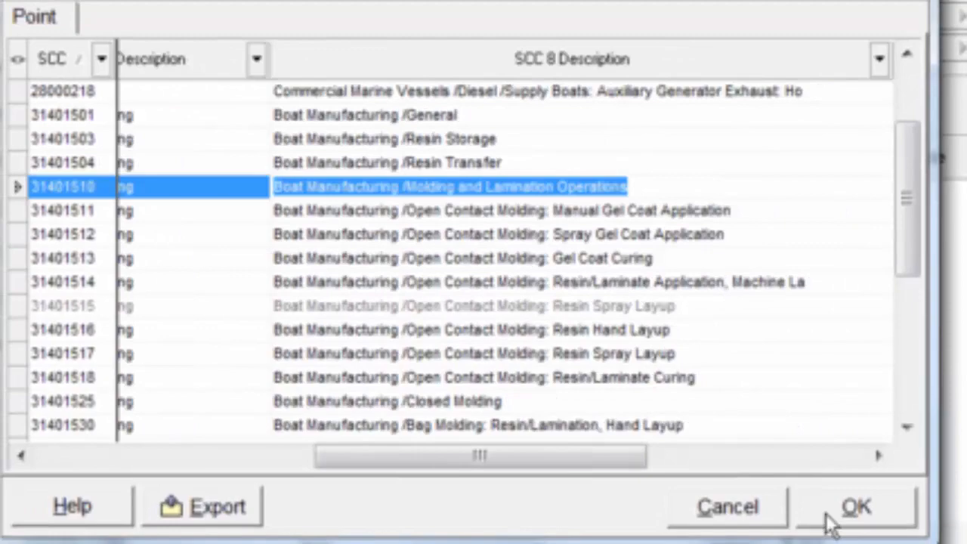
left_click(839, 517)
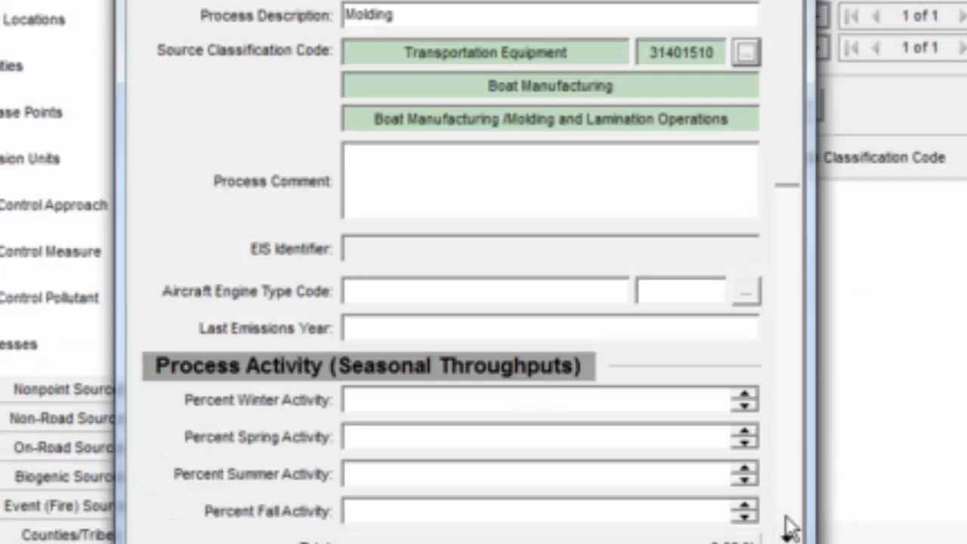
scroll(786, 526, "down", 10)
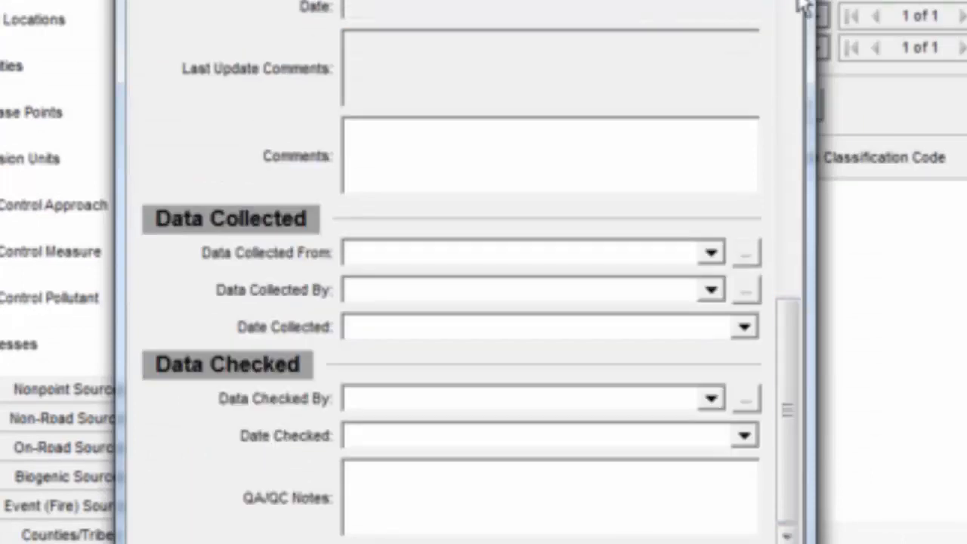
scroll(800, 6, "up", 10)
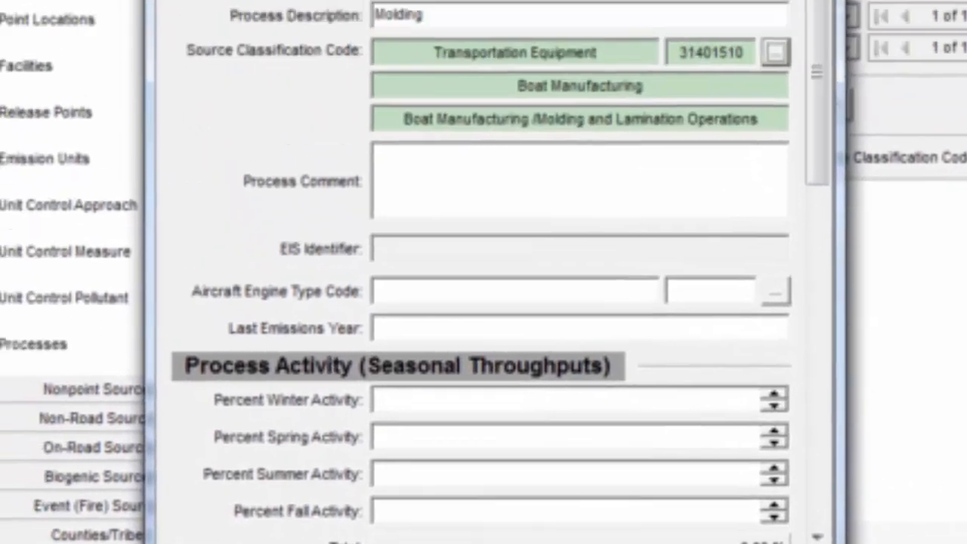
left_click(714, 437)
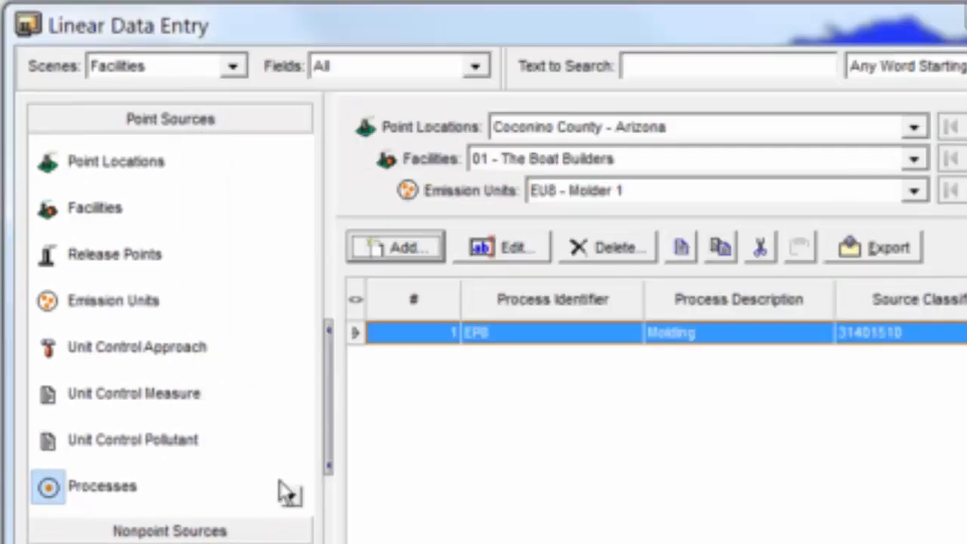
Step: Add a release point apportionment to process EP8 with release point SV4, keeping 100.00 average percent emissions, and save it
left_click(292, 499)
left_click(292, 499)
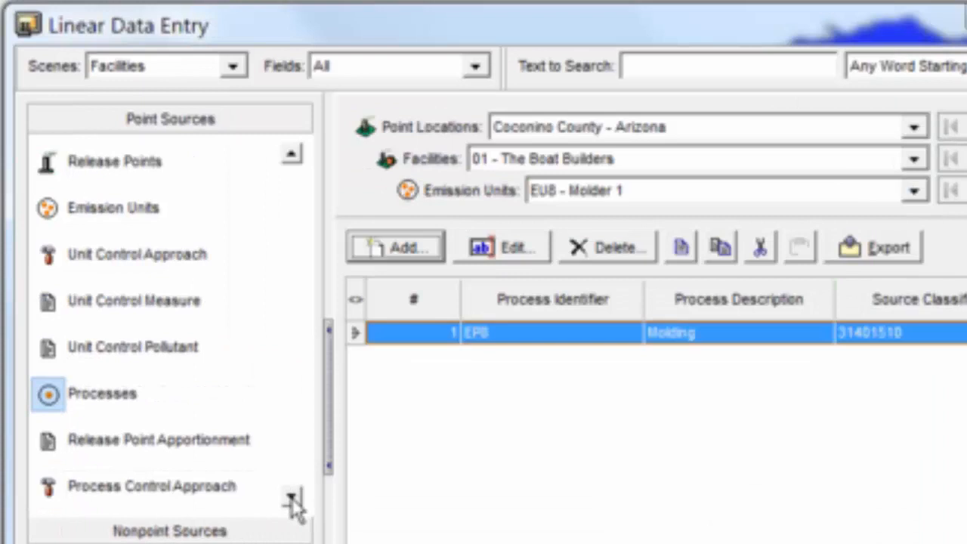
left_click(292, 499)
left_click(292, 499)
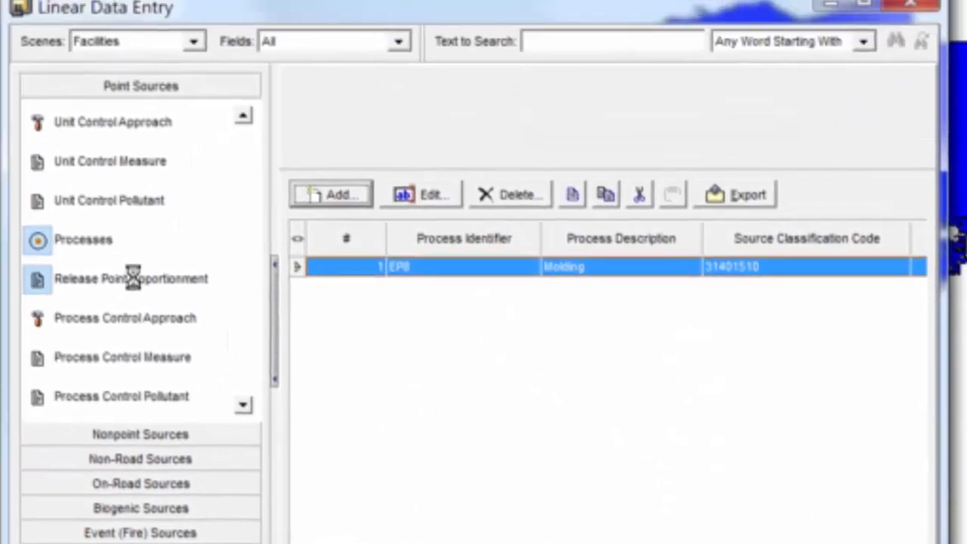
left_click(13, 155)
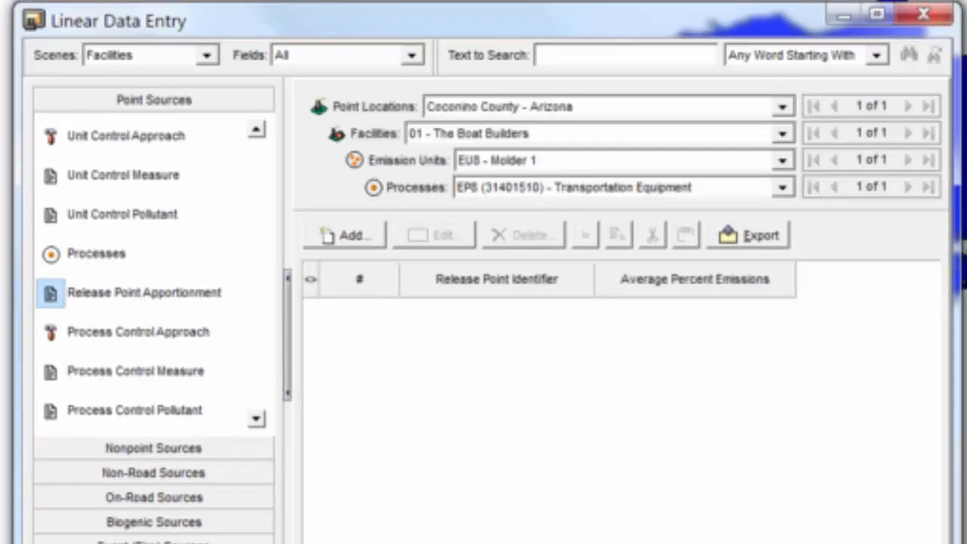
left_click(376, 239)
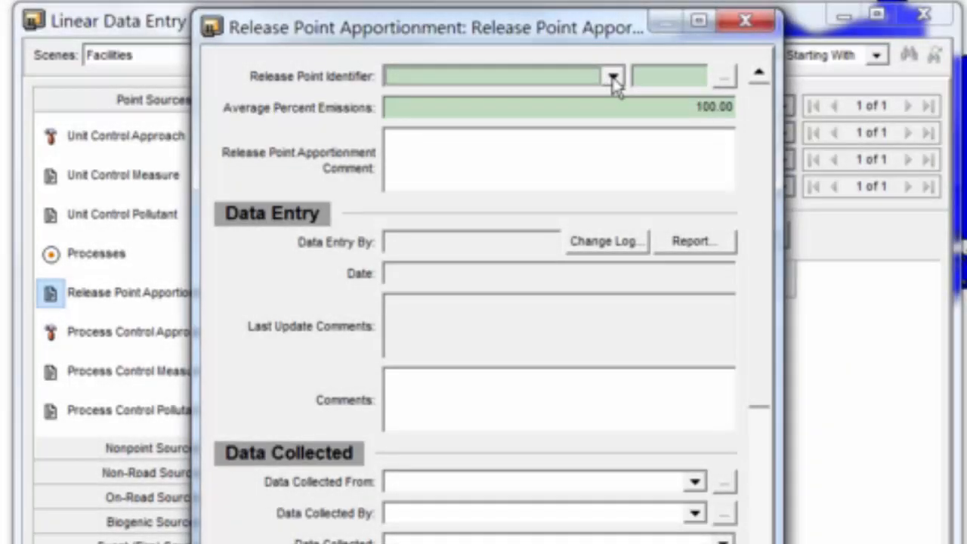
left_click(613, 78)
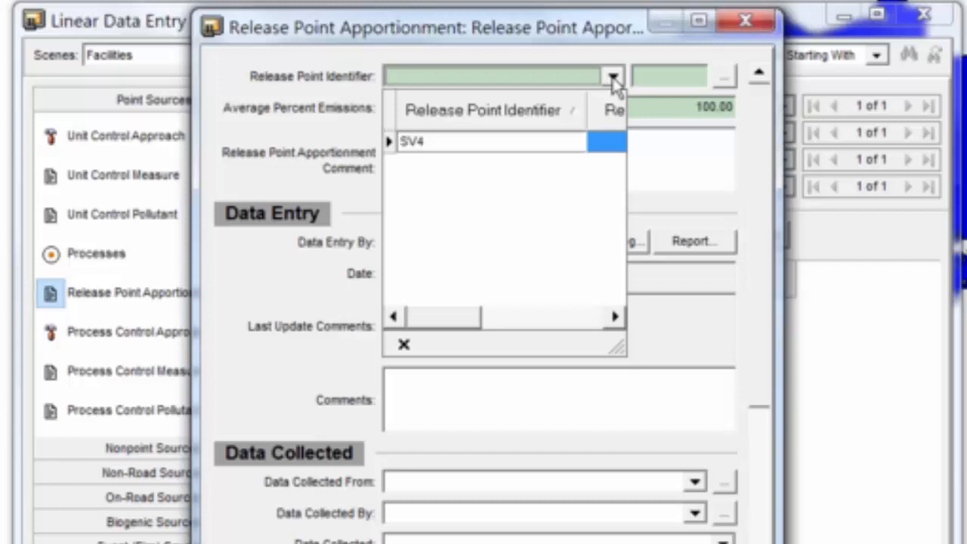
left_click(413, 144)
left_click(613, 76)
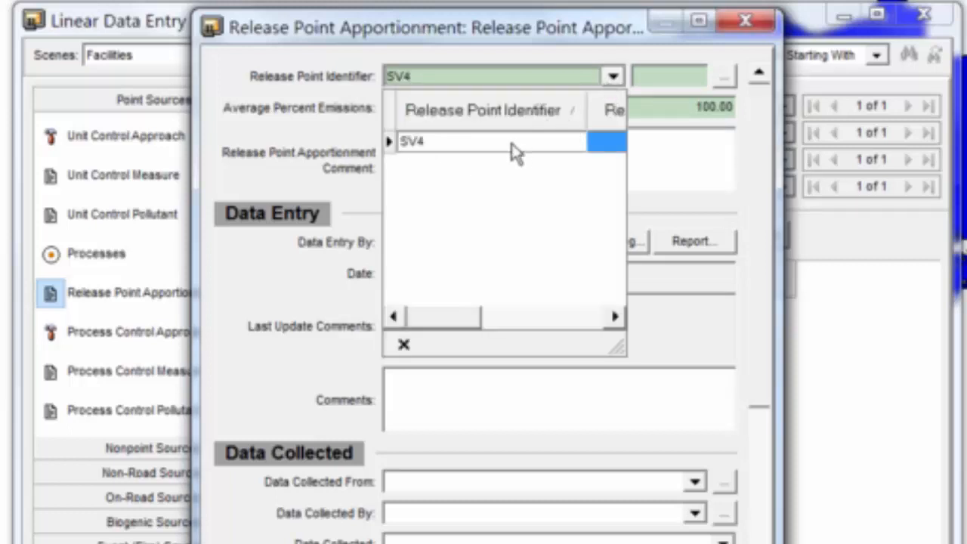
left_click(613, 75)
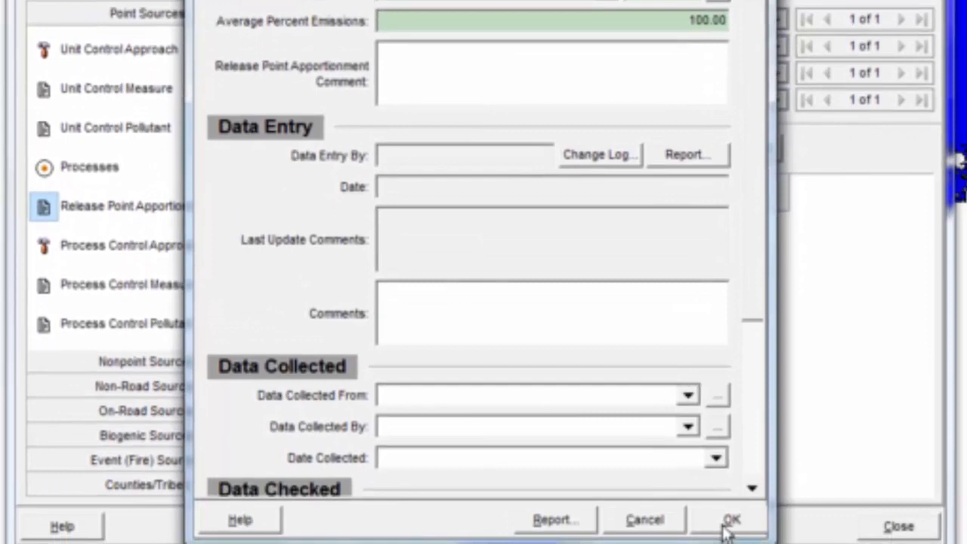
left_click(730, 524)
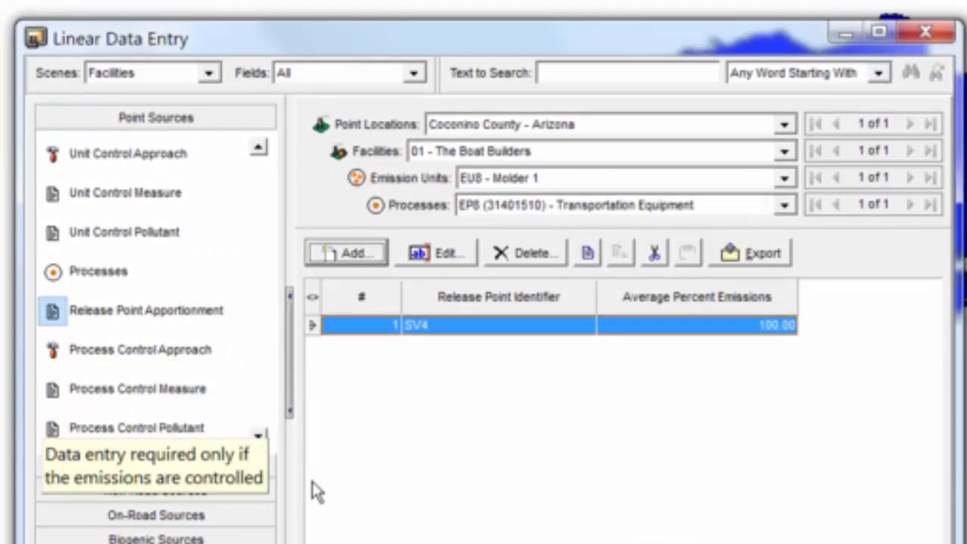
Step: Copy emission unit EU8 together with its subordinate records and paste it as a second emission unit of the same facility
left_click(259, 441)
left_click(259, 441)
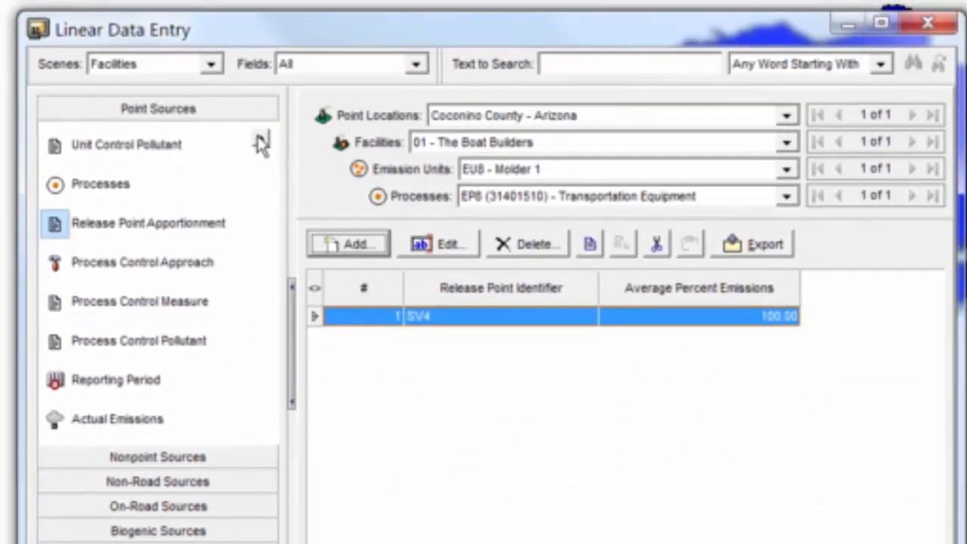
left_click(259, 138)
left_click(258, 138)
left_click(258, 137)
left_click(259, 138)
left_click(259, 137)
left_click(259, 138)
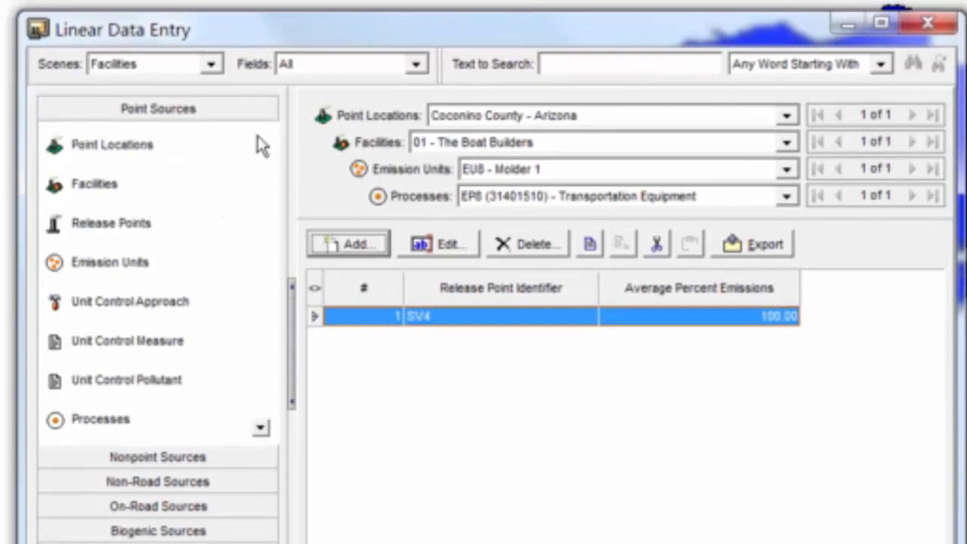
left_click(101, 268)
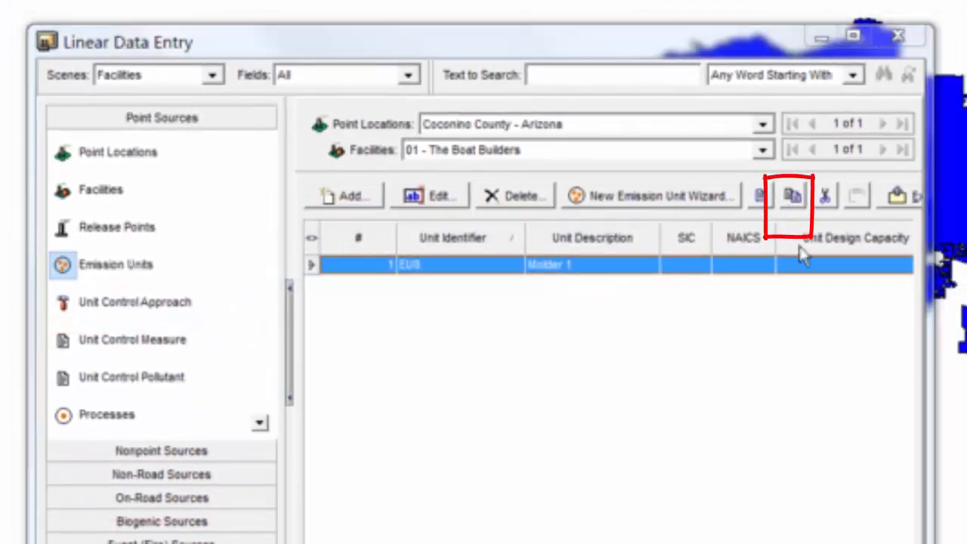
left_click(795, 200)
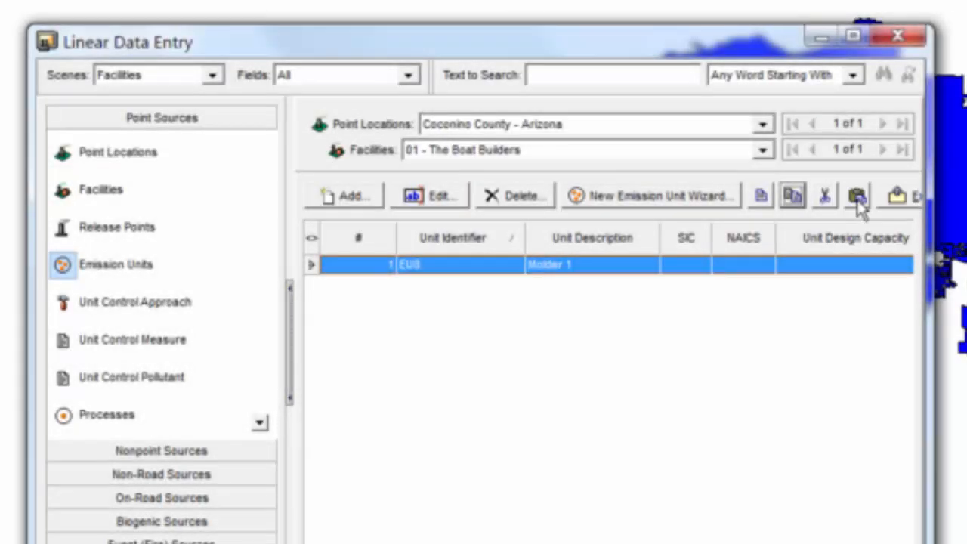
left_click(858, 196)
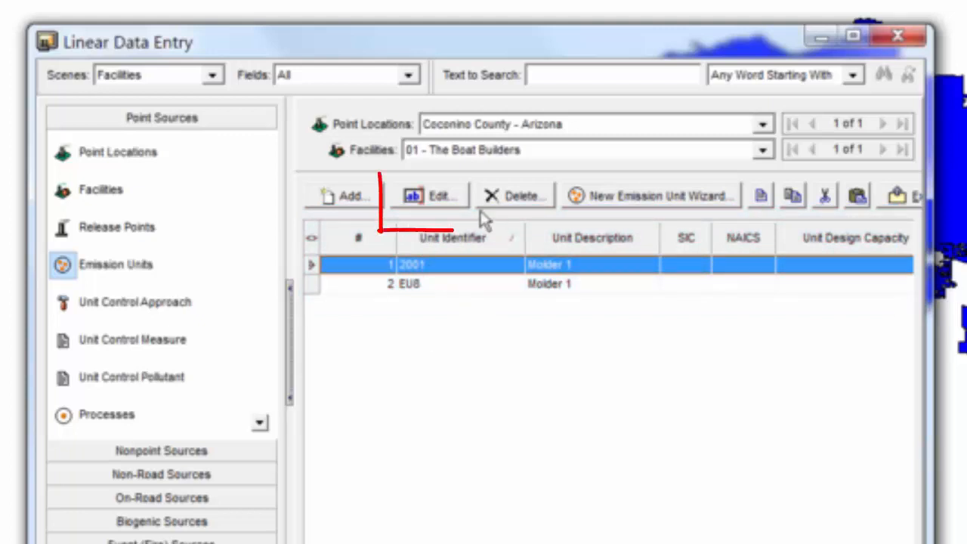
Step: Change the pasted emission unit's identifier to EU9 and its description to Molder 2, and save the record
left_click(454, 198)
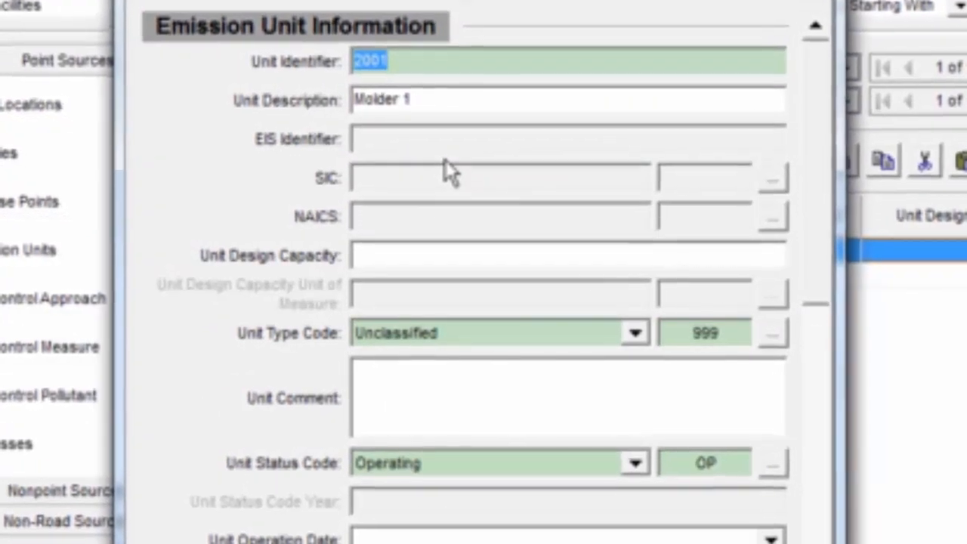
type("Eu")
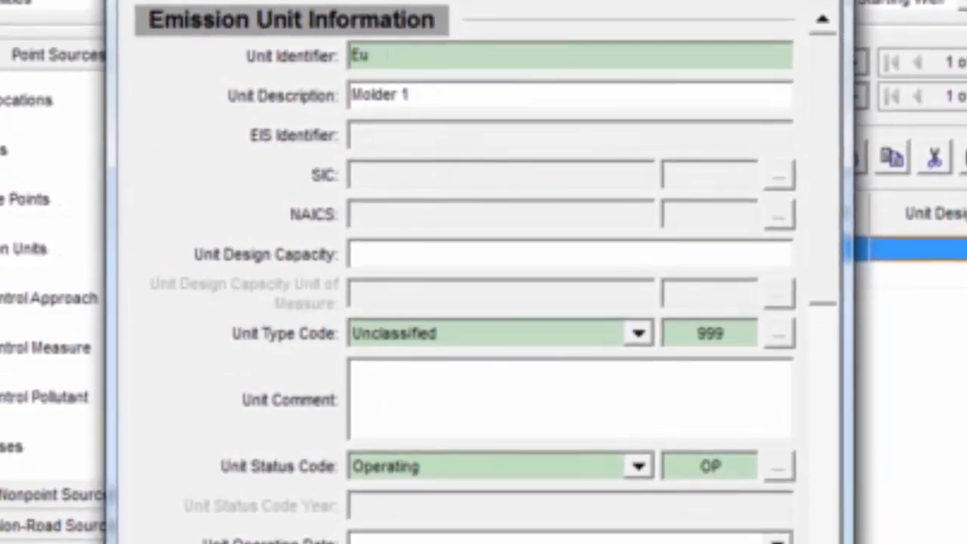
key("BackSpace")
type("U9")
left_click(352, 95)
left_click(404, 91)
key("shift+Right")
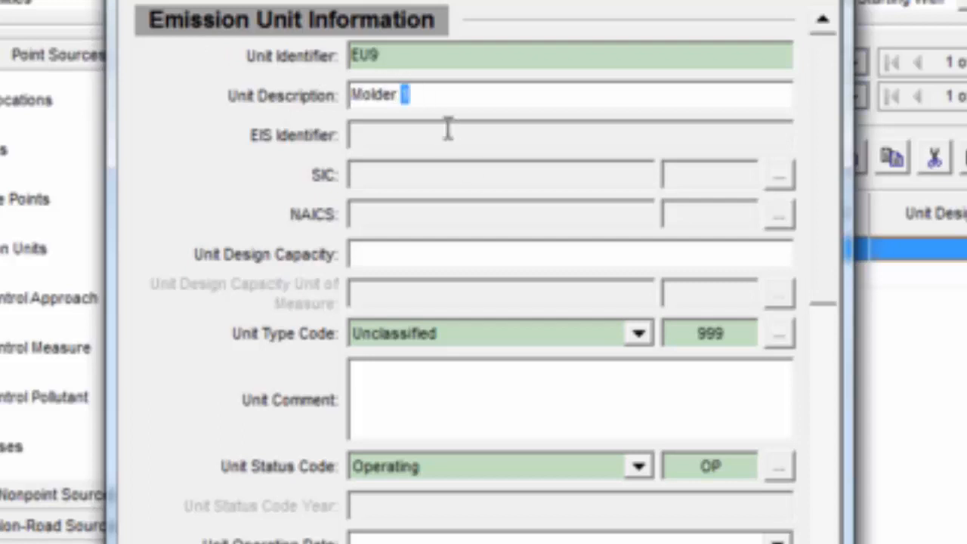
type("2")
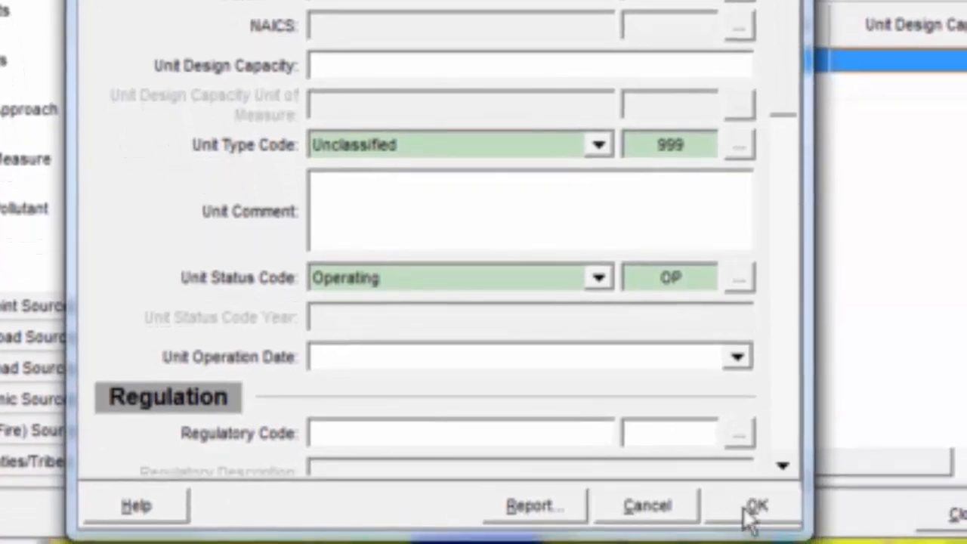
left_click(750, 511)
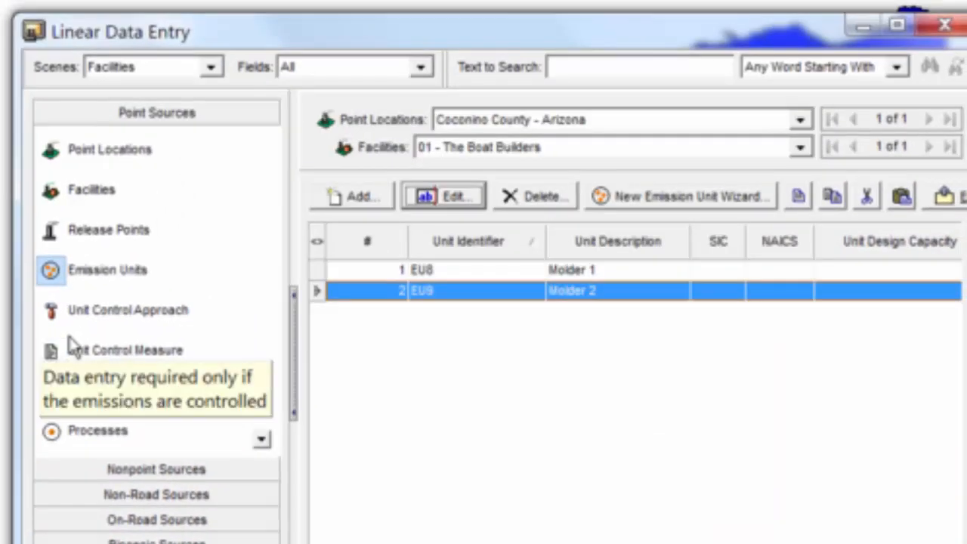
Step: Review emission unit EU9's copied control approach, control measure, control pollutant, process and release point apportionment records
left_click(97, 316)
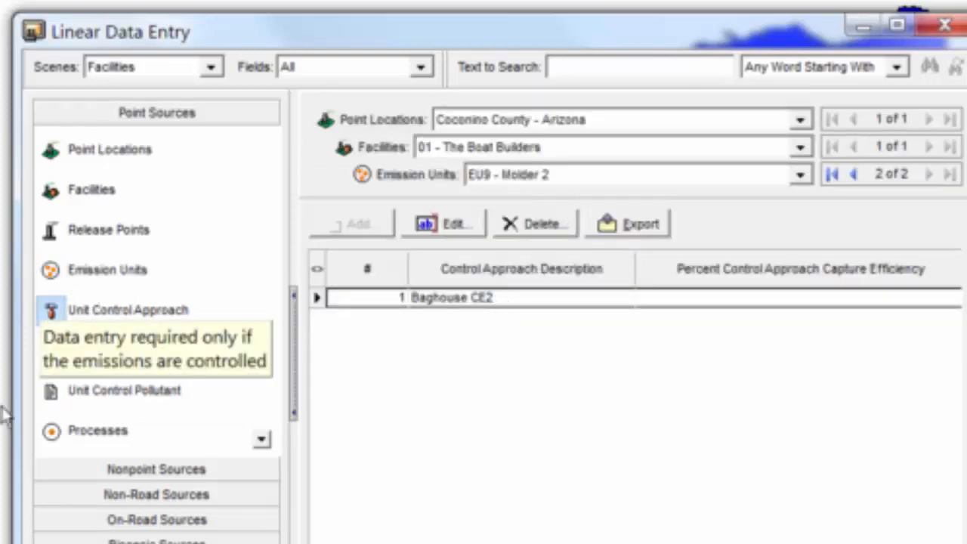
left_click(90, 350)
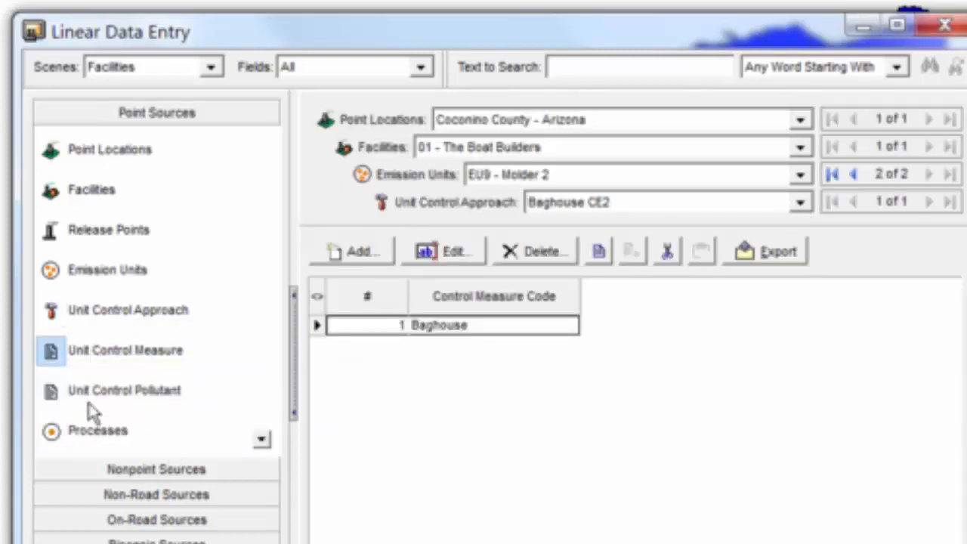
left_click(94, 390)
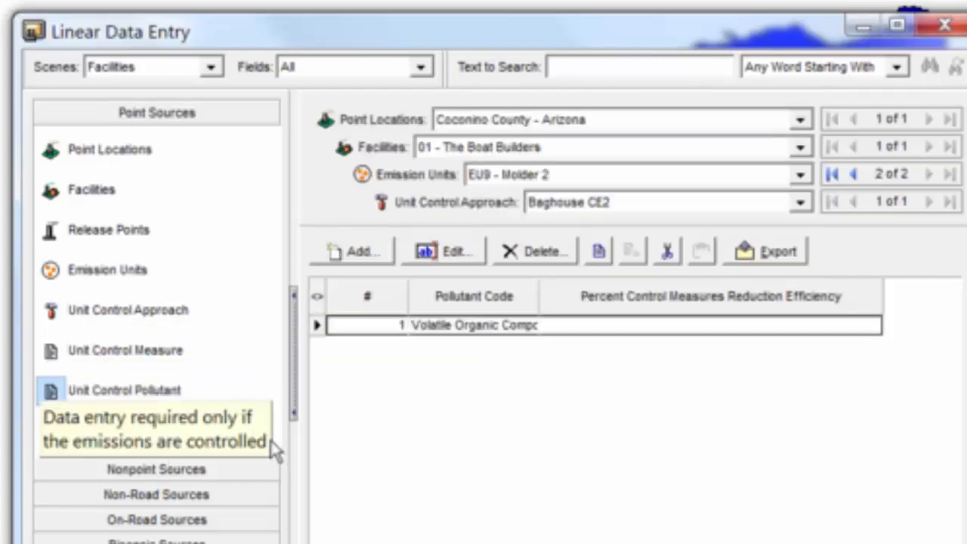
left_click(264, 440)
left_click(265, 440)
left_click(265, 440)
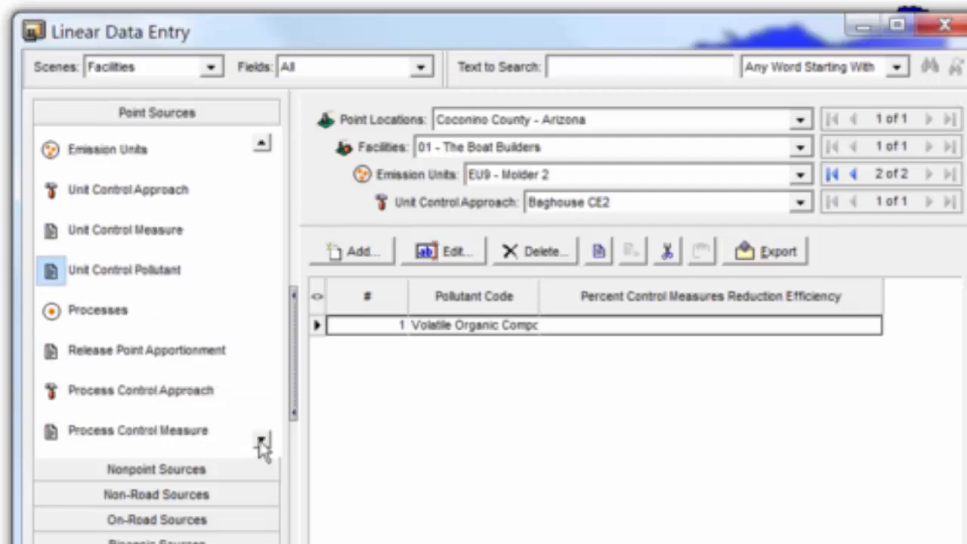
left_click(76, 311)
left_click(145, 358)
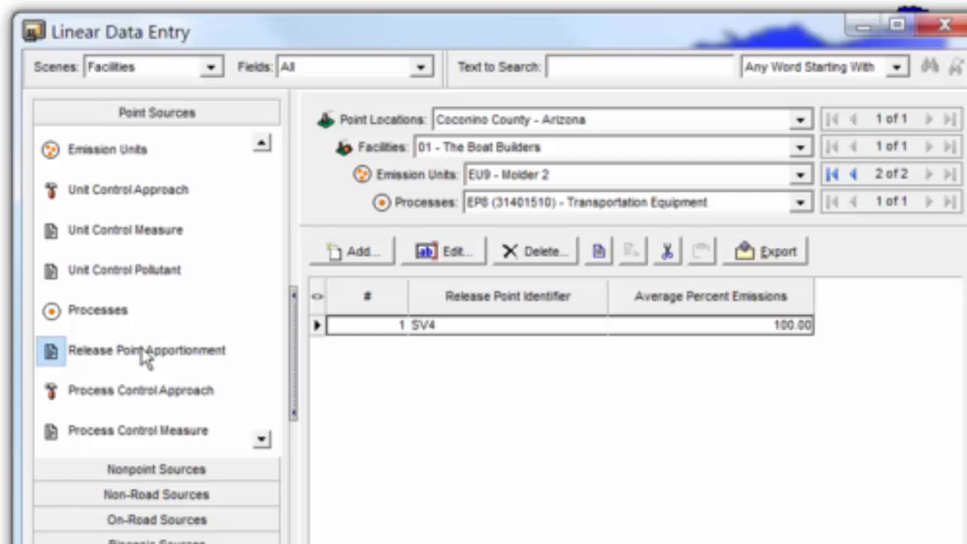
Step: Open the Actual Emissions records for process EP8 of emission unit EU9
left_click(267, 442)
left_click(266, 442)
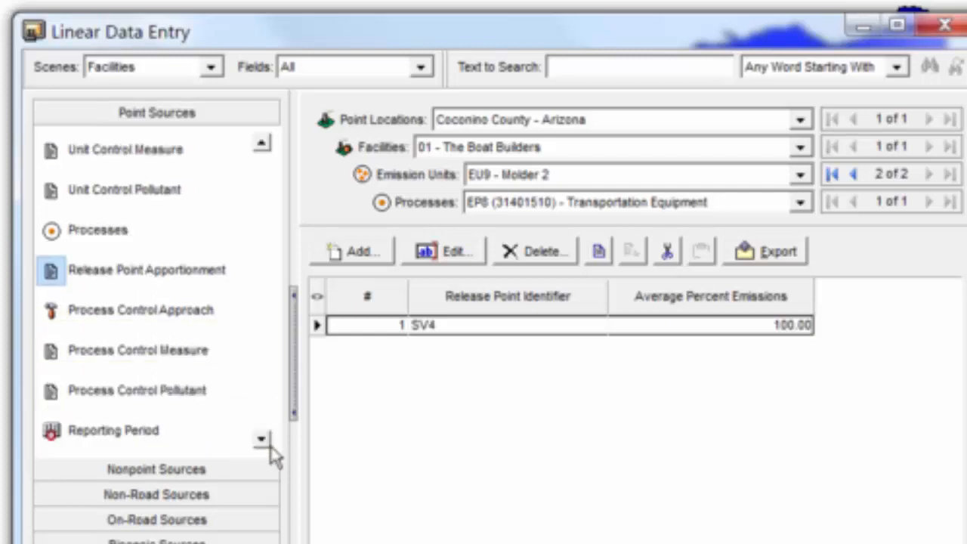
left_click(266, 441)
left_click(124, 430)
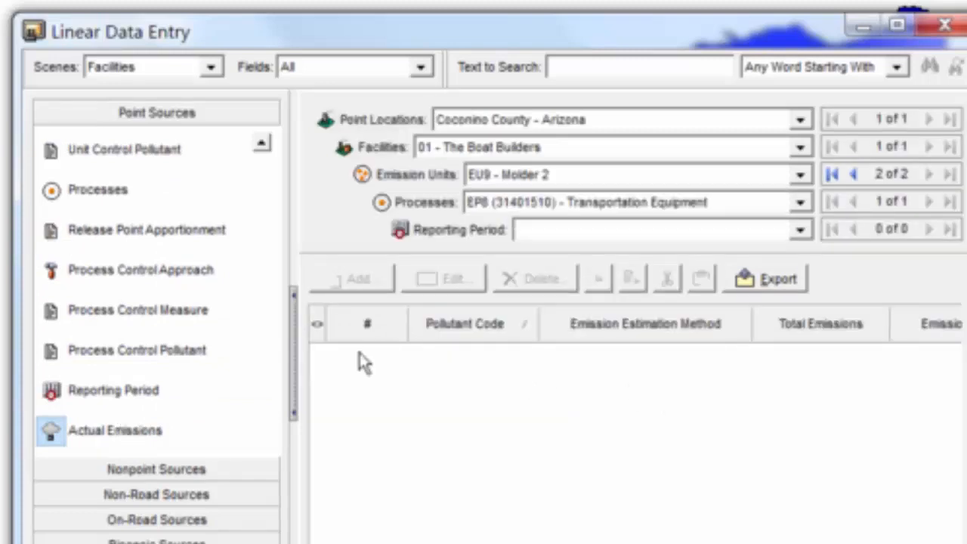